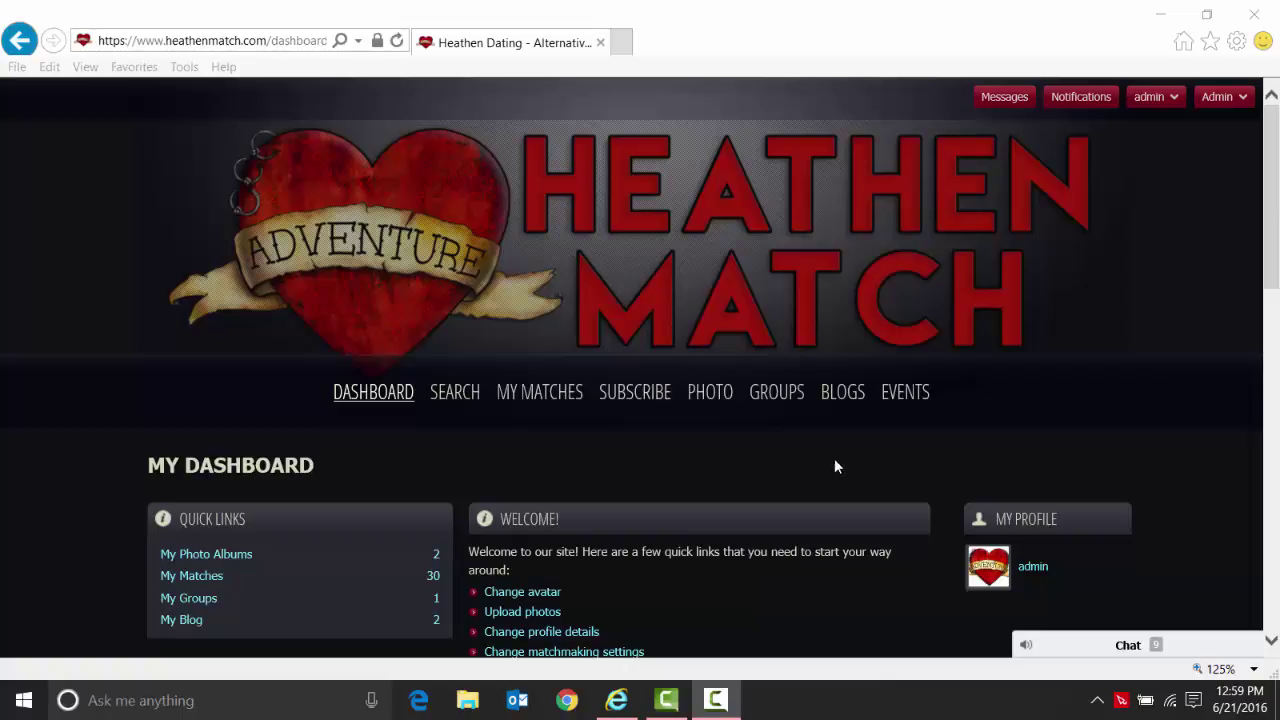
Open the community photo browser and scroll through the Latest photos.
left_click(707, 405)
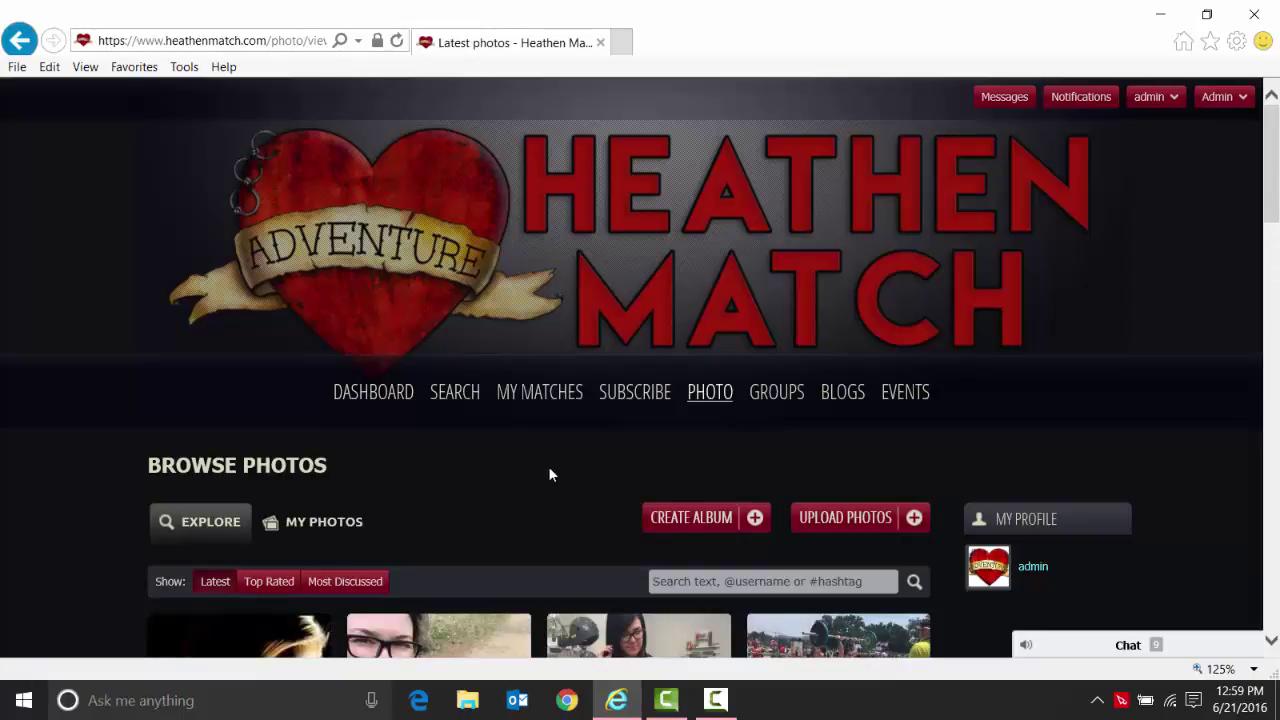
scroll(548, 475, "down", 3)
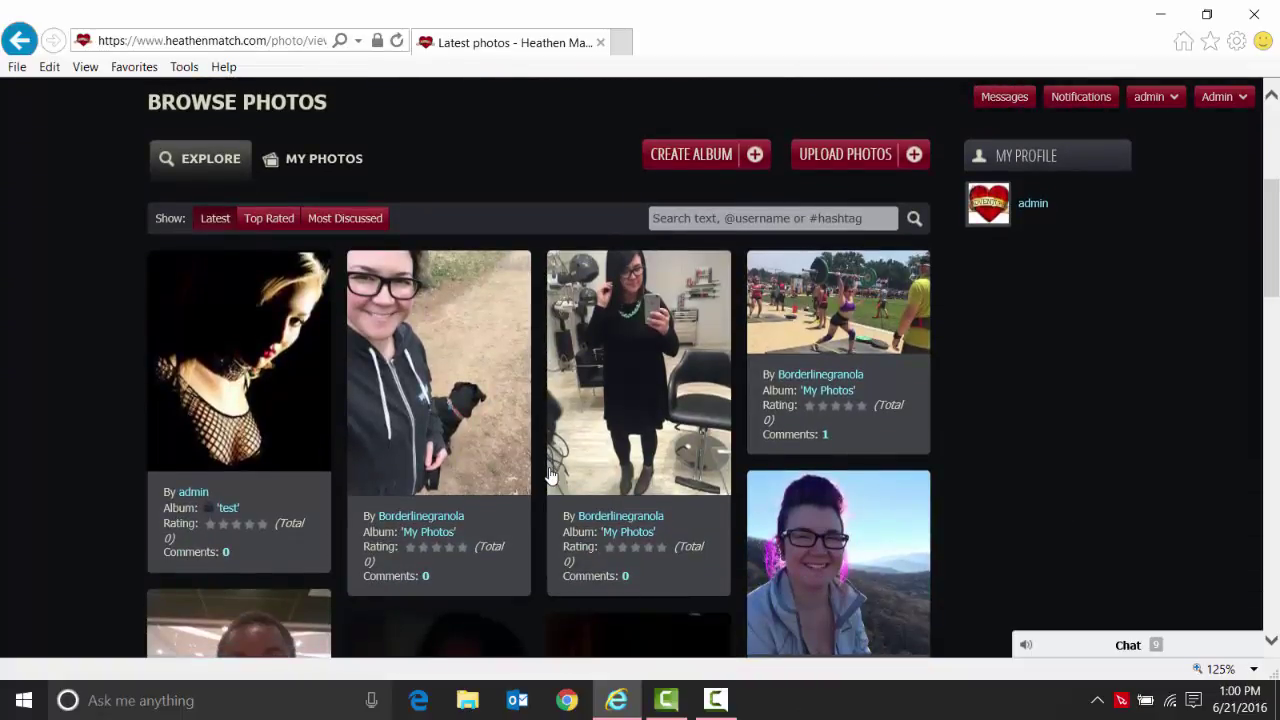
scroll(548, 475, "down", 5)
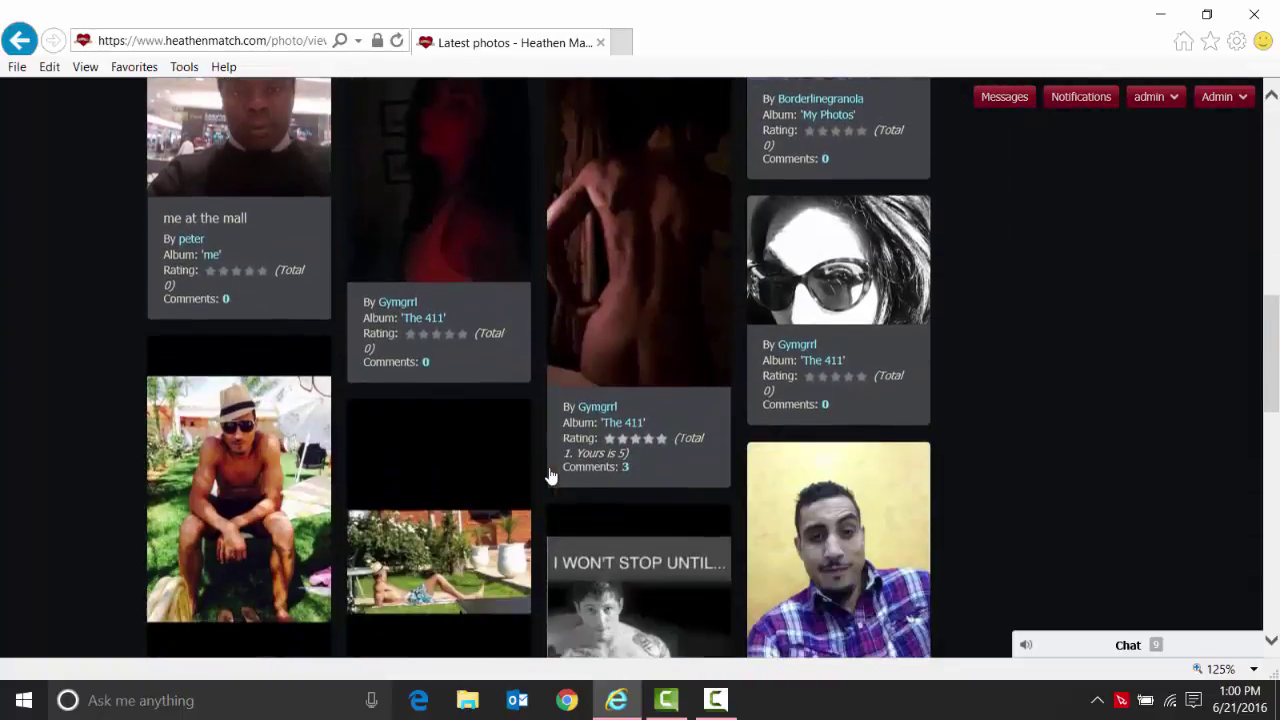
scroll(548, 475, "down", 5)
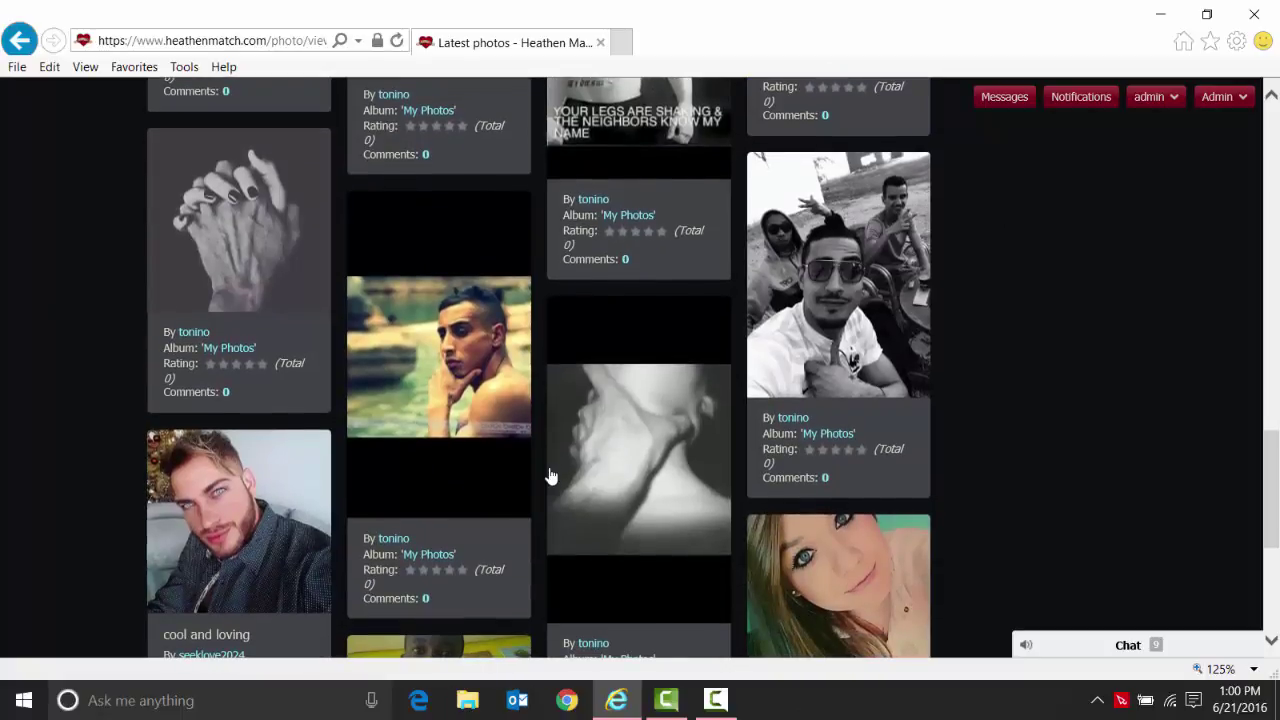
scroll(548, 475, "up", 15)
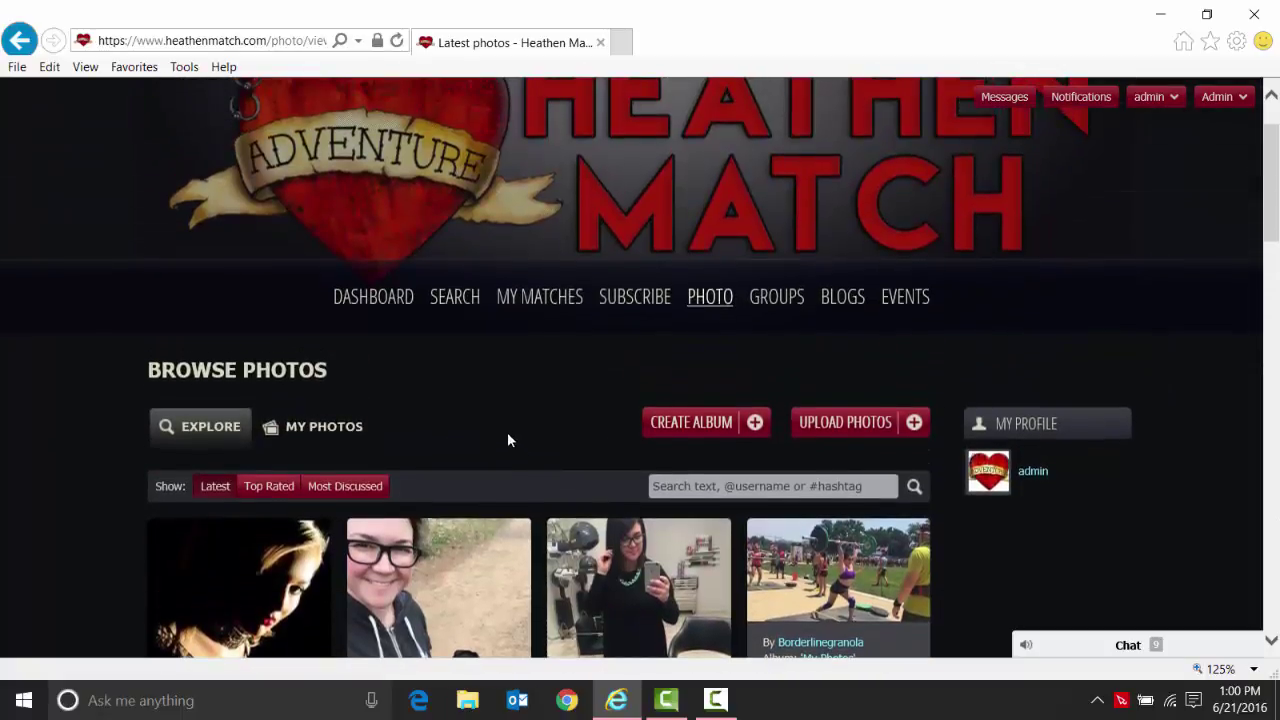
scroll(507, 440, "down", 1)
Compare the Top Rated and Most Discussed listings, ending on Top Rated photos.
left_click(268, 386)
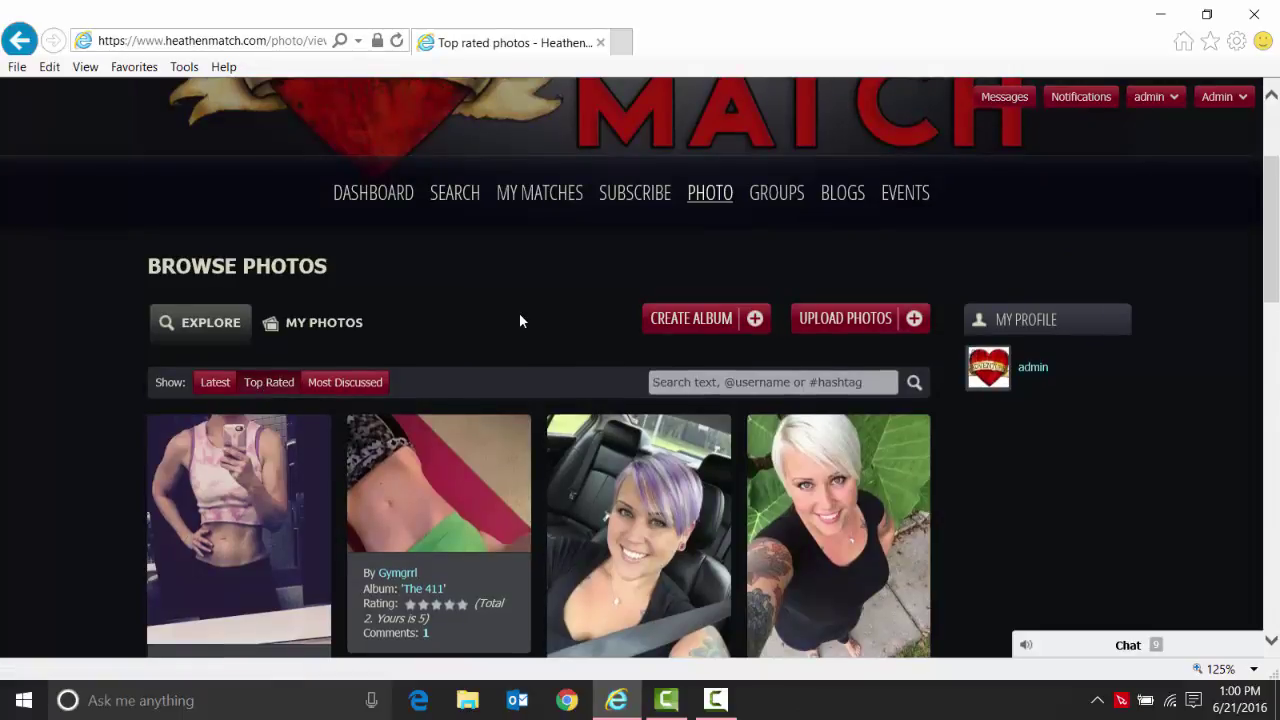
scroll(519, 314, "down", 5)
scroll(440, 214, "up", 3)
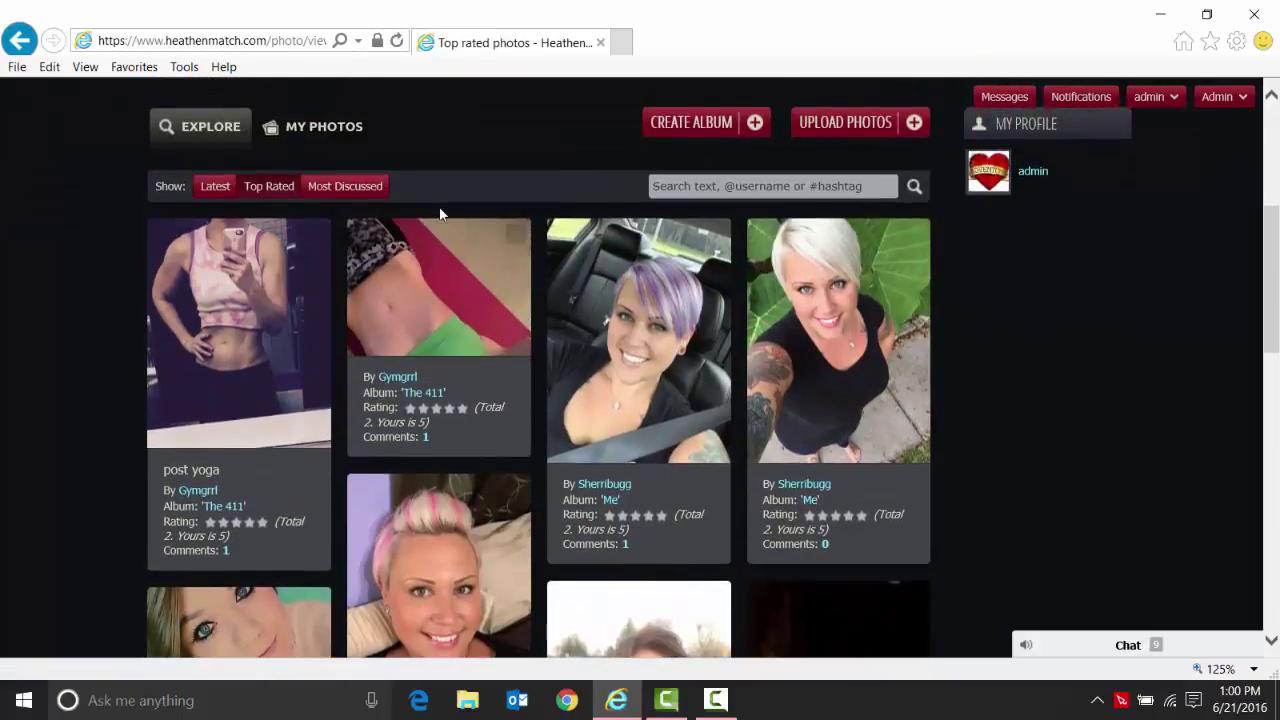
left_click(345, 190)
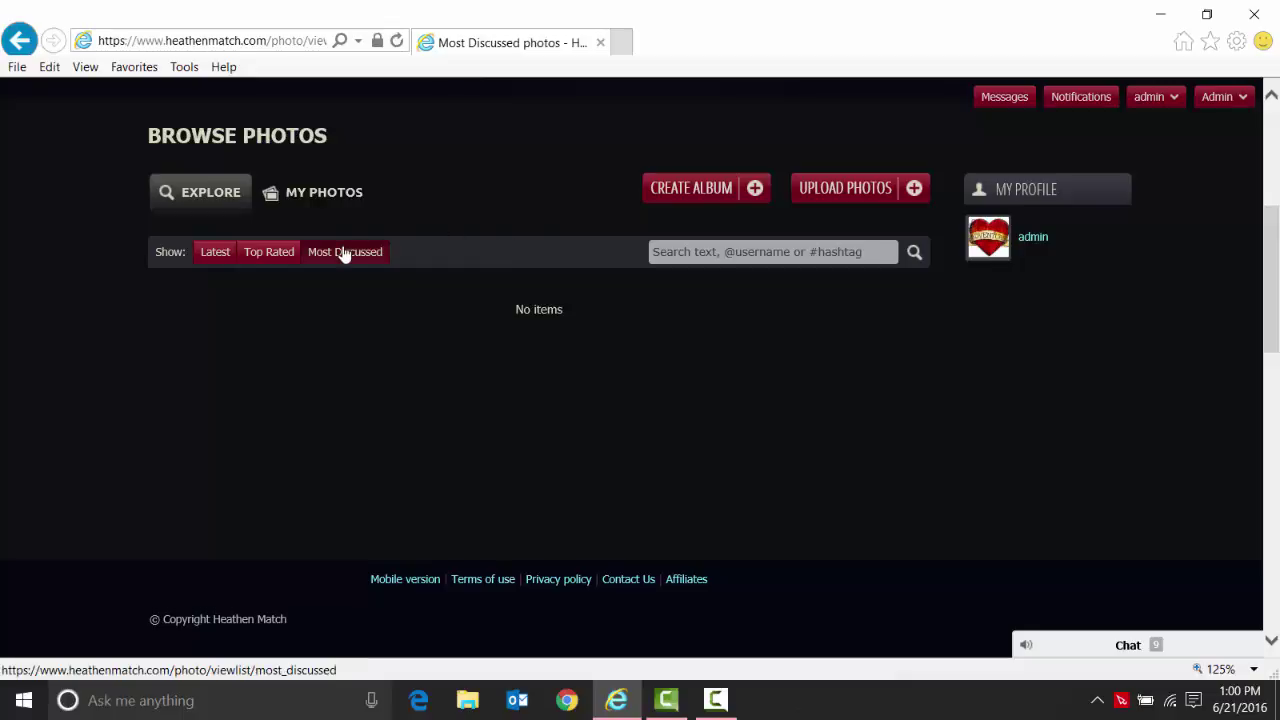
left_click(265, 256)
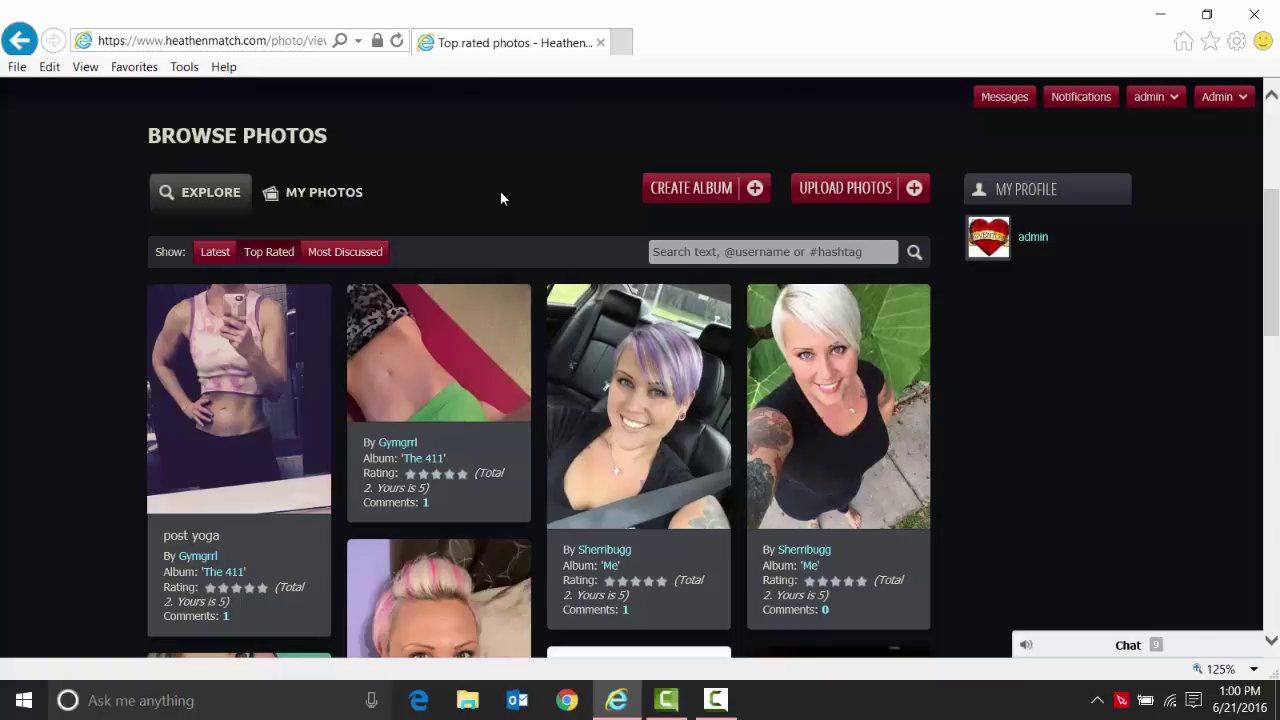
left_click(691, 253)
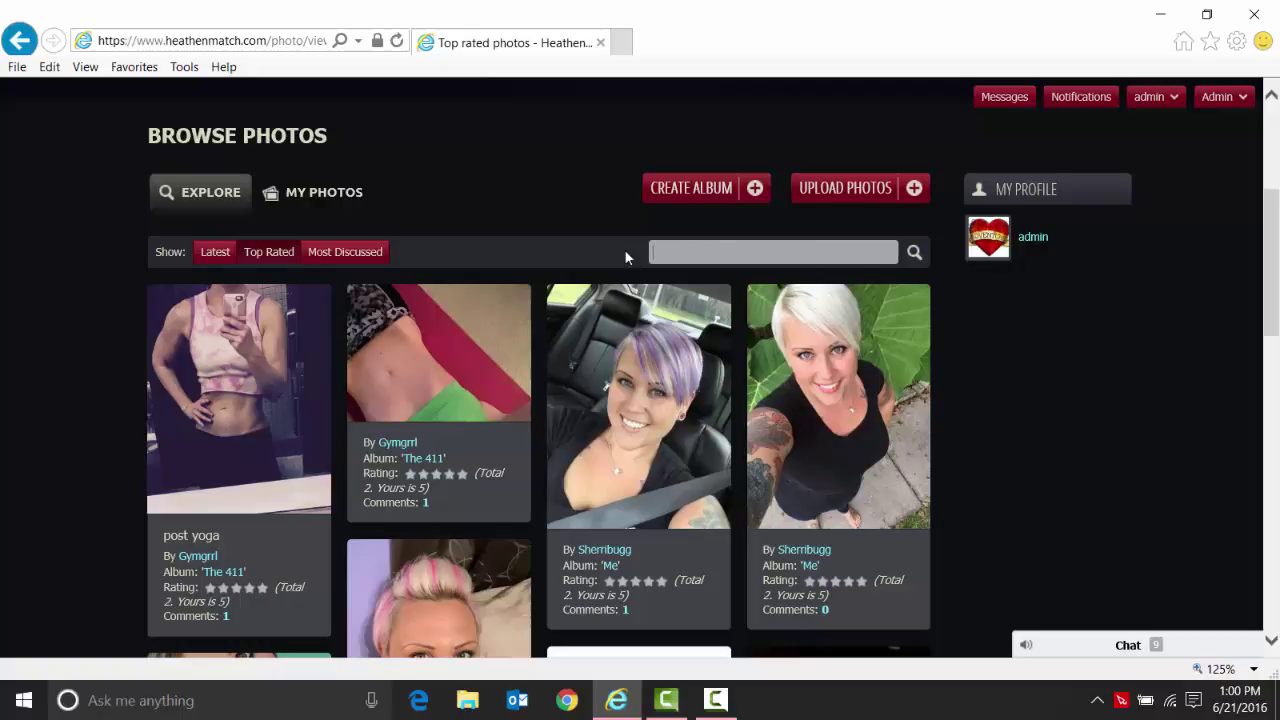
scroll(502, 212, "up", 1)
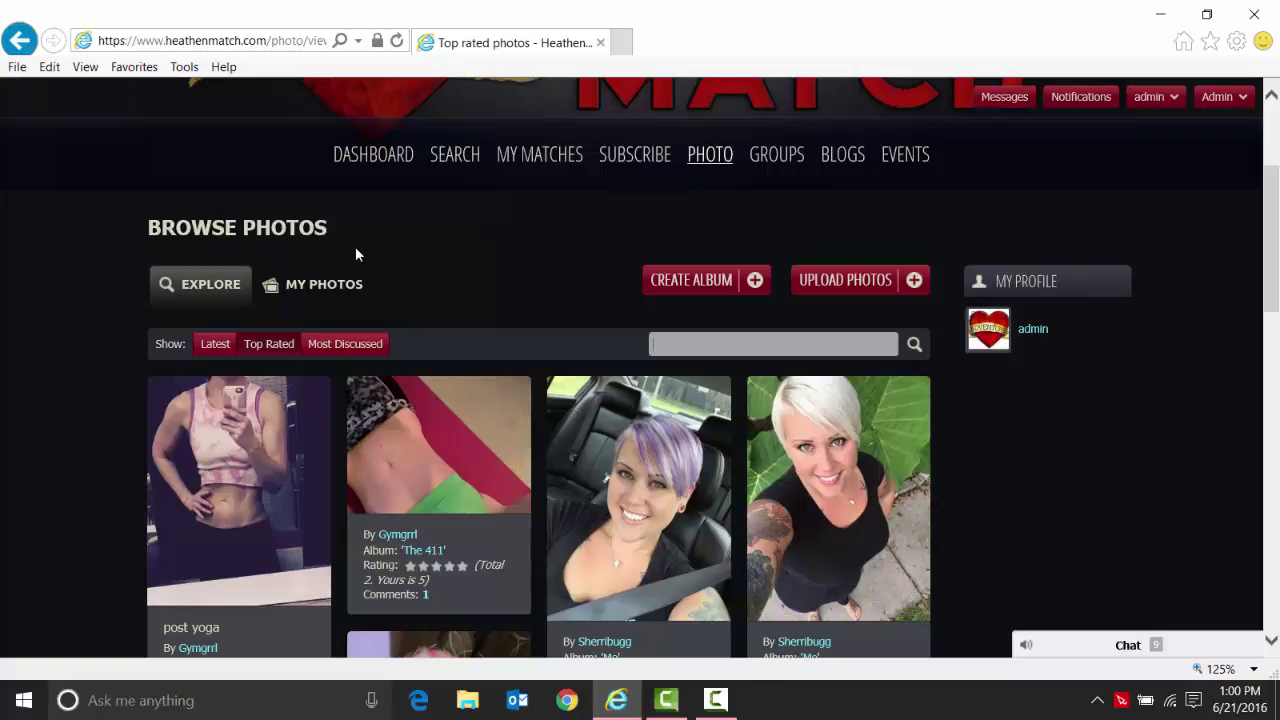
Show My Photos grouped by album, revealing the 'test' (1 photo) and 'Main pics' (2 photos) albums.
left_click(320, 286)
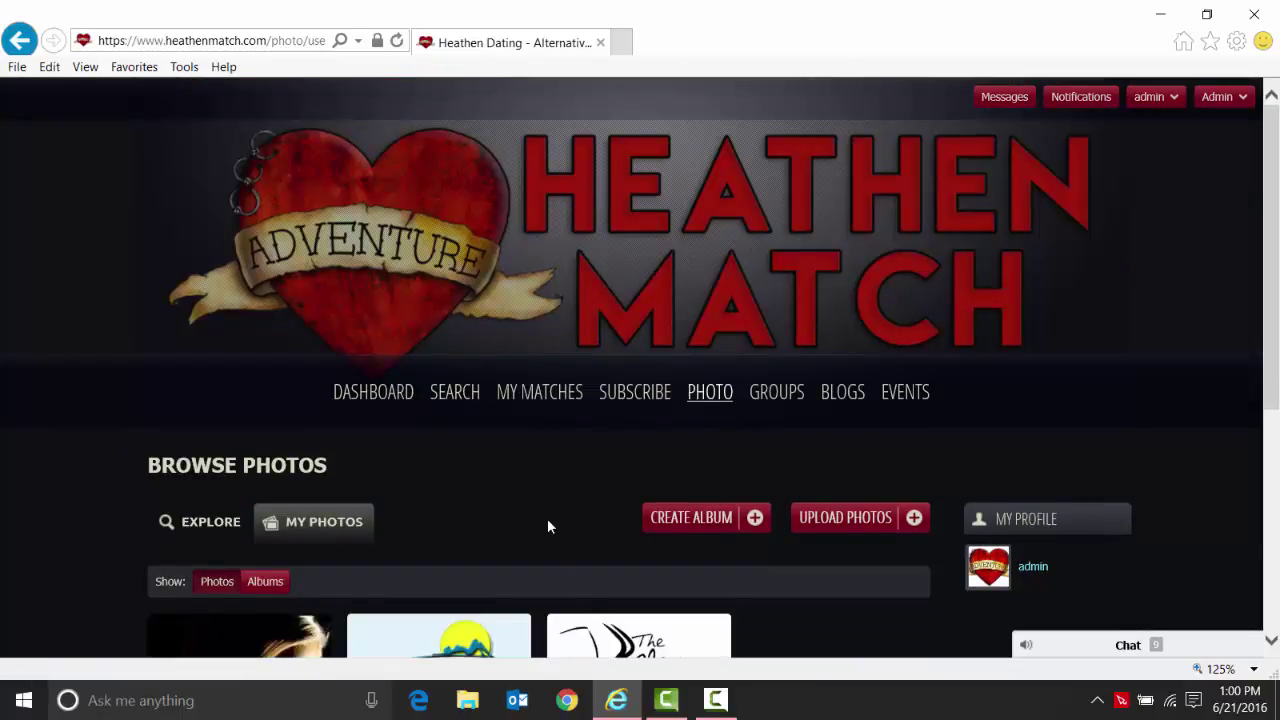
scroll(547, 518, "down", 3)
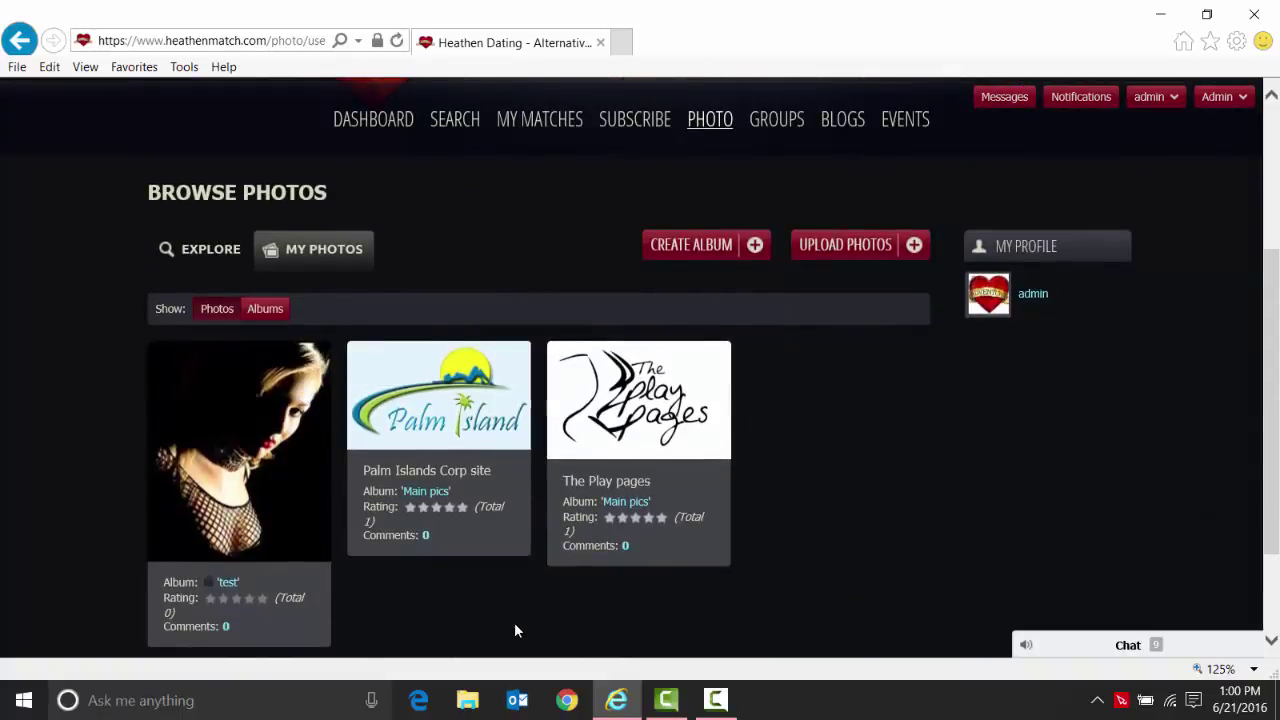
left_click(266, 310)
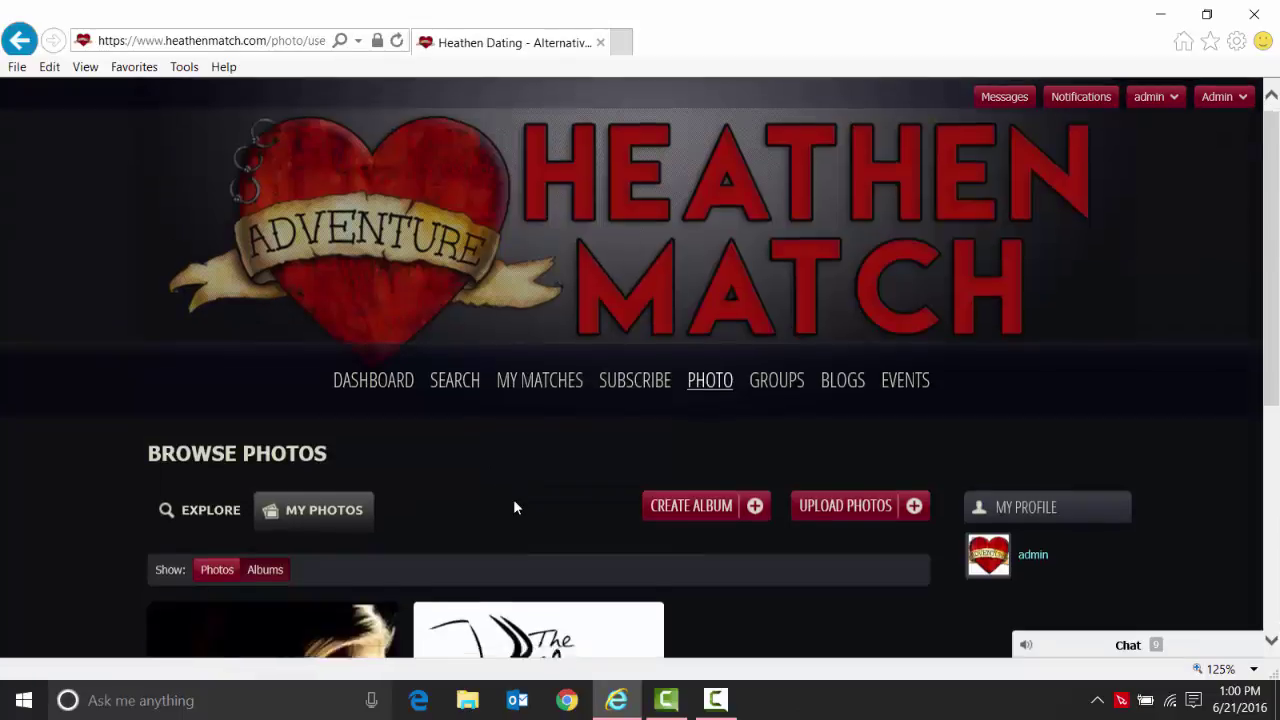
scroll(515, 508, "down", 3)
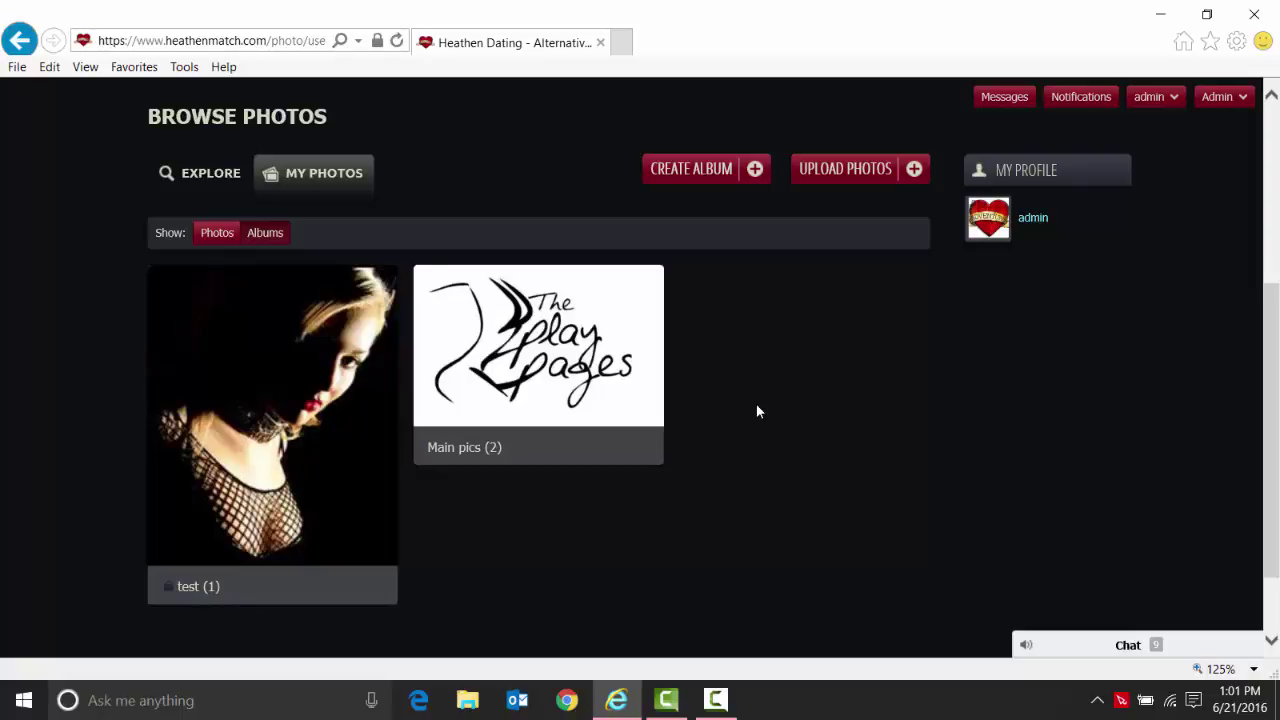
scroll(757, 425, "up", 2)
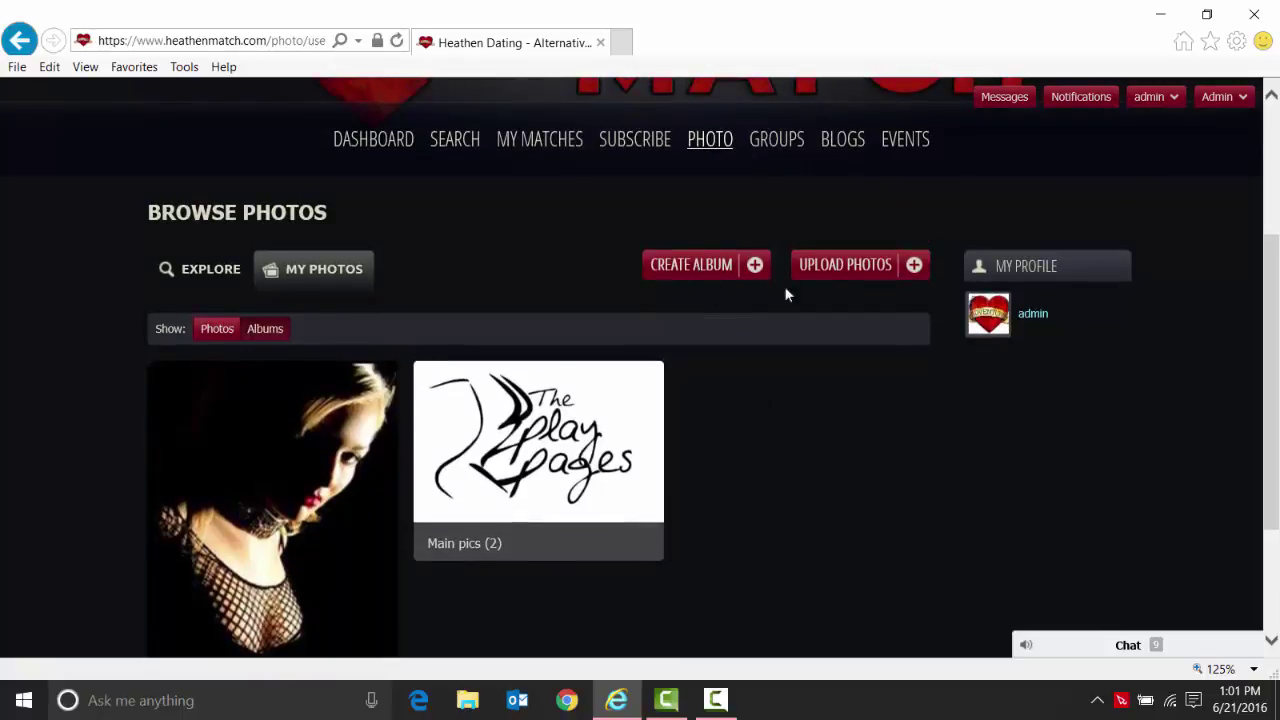
left_click(845, 268)
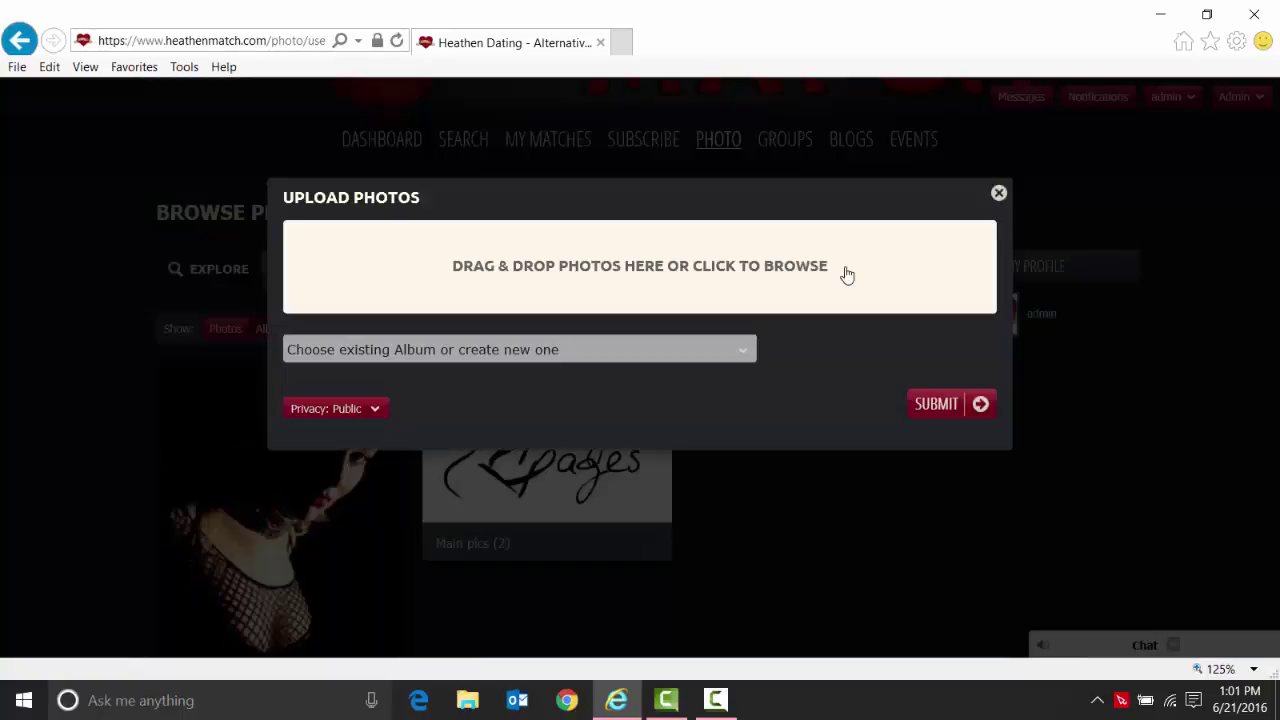
left_click(566, 349)
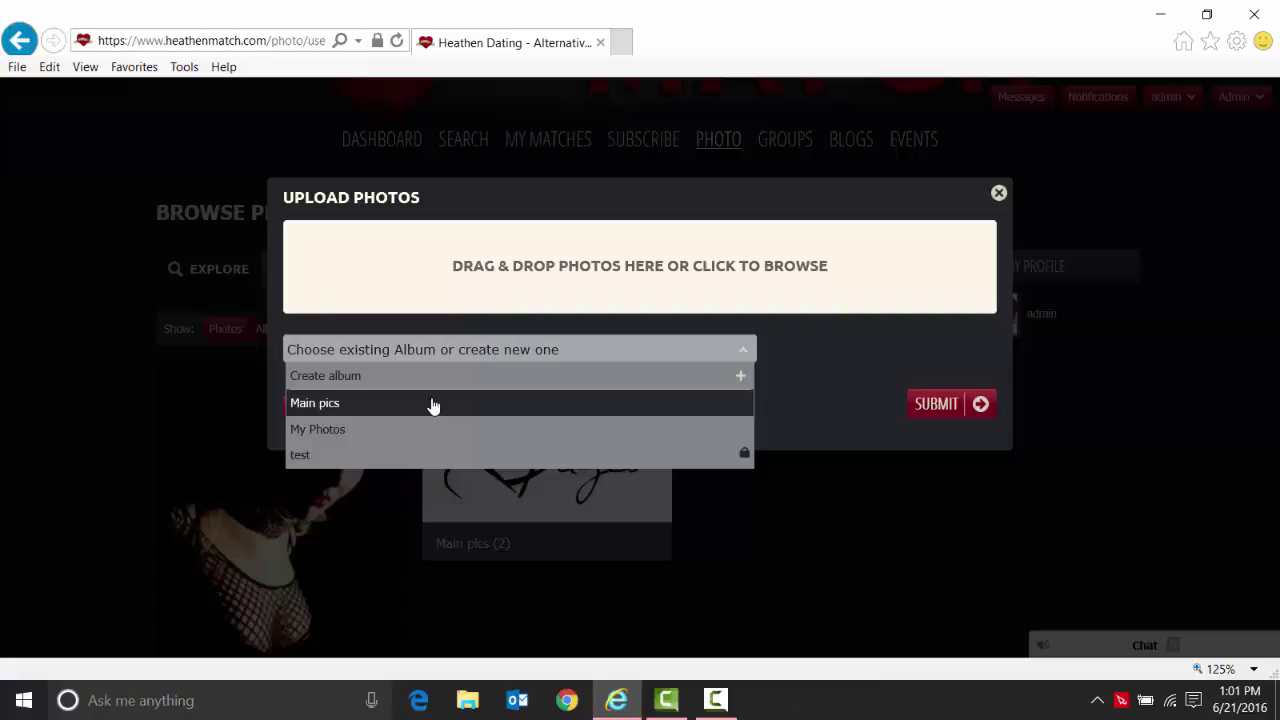
left_click(998, 193)
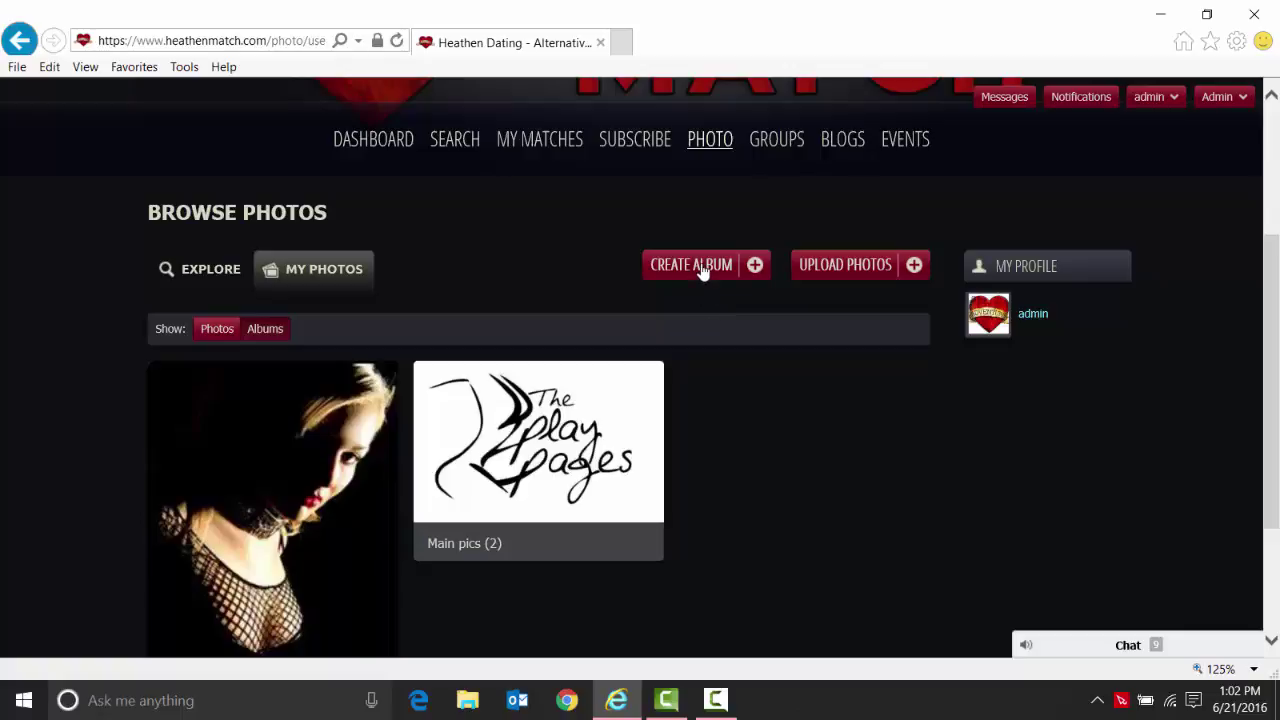
Create a new album named 'Naughty Pics' with the description 'These are my Naughty Pics'.
left_click(703, 266)
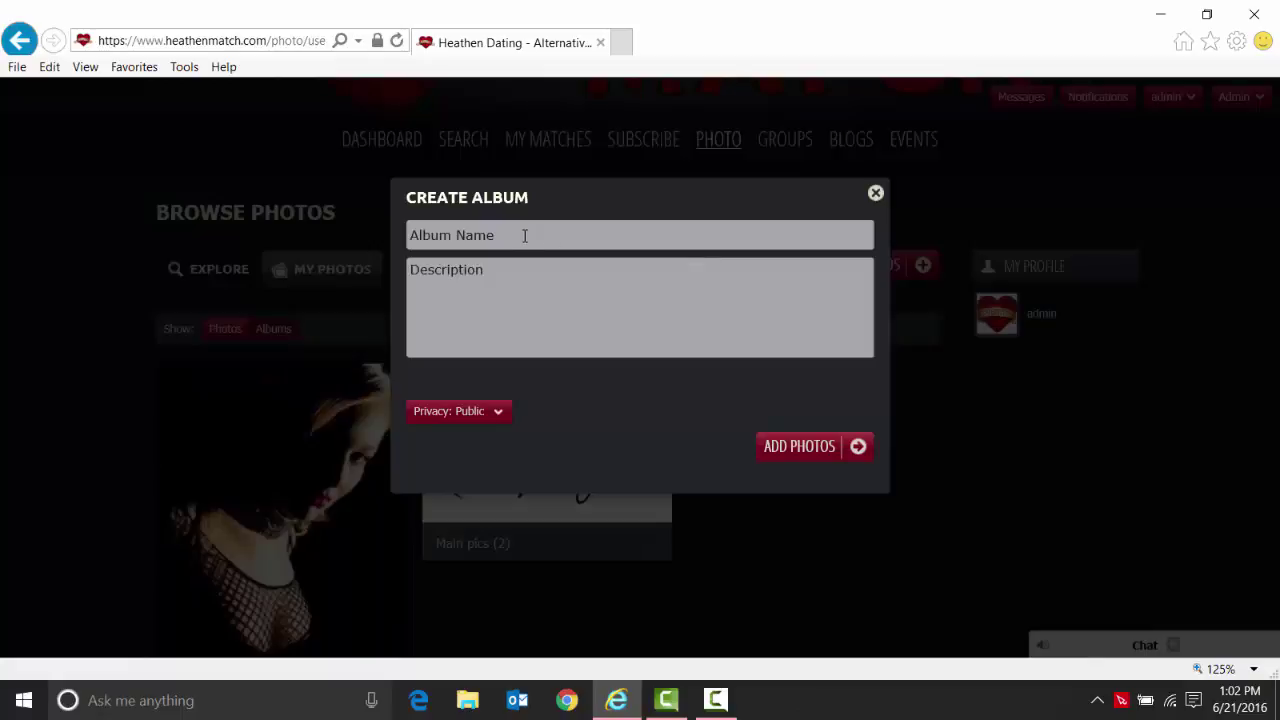
left_click(523, 235)
type("Naughty Pics")
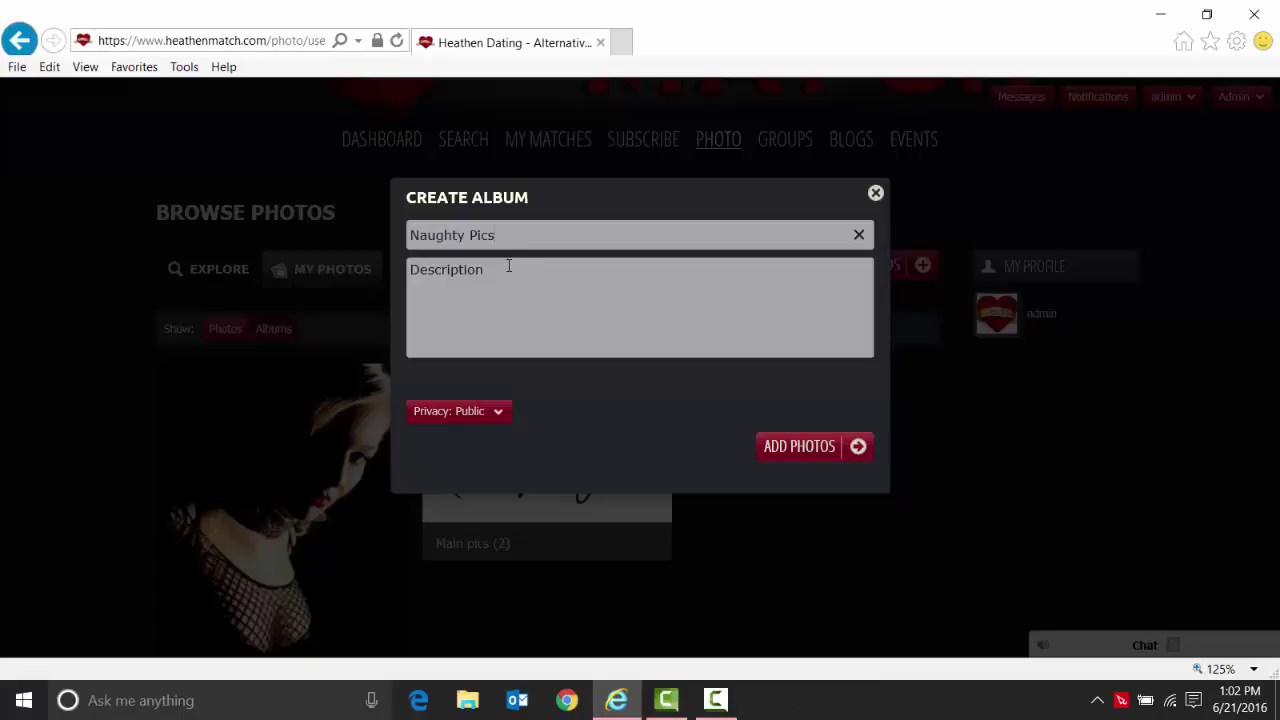
left_click(506, 274)
type("These are my Naugh")
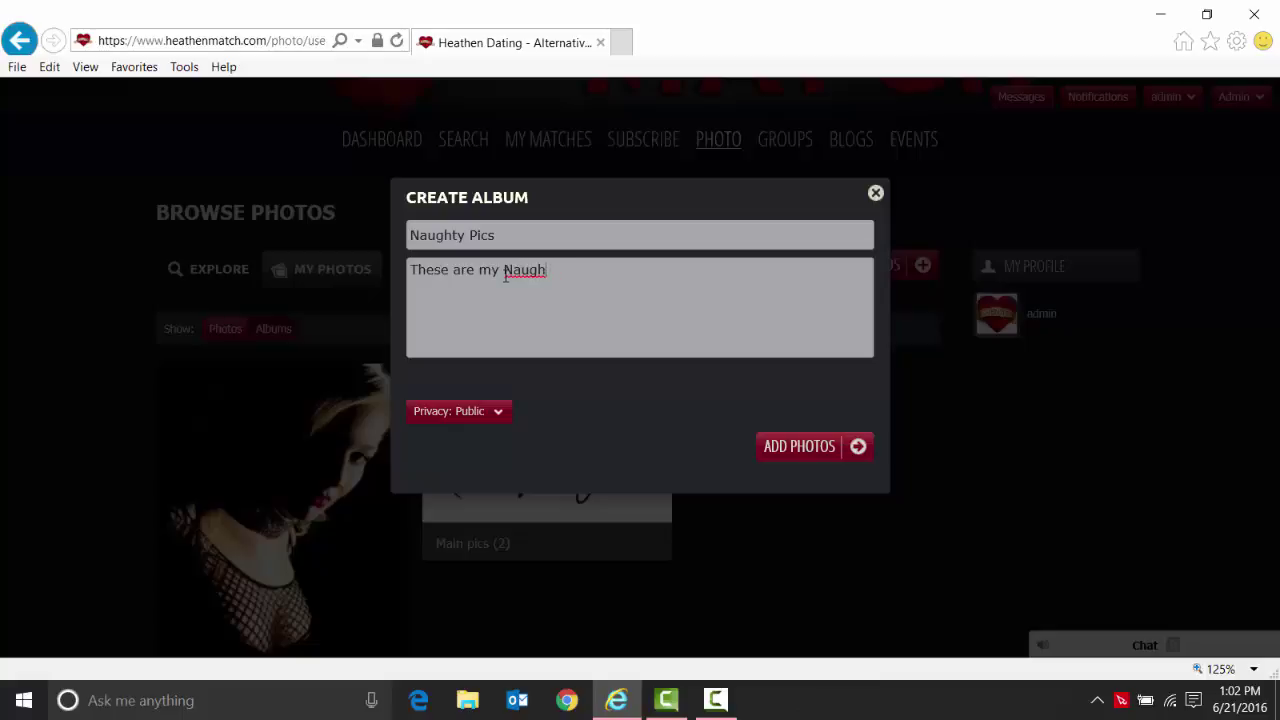
type("ty Pics")
Set the album's privacy to Password protected and enter an album password.
left_click(500, 414)
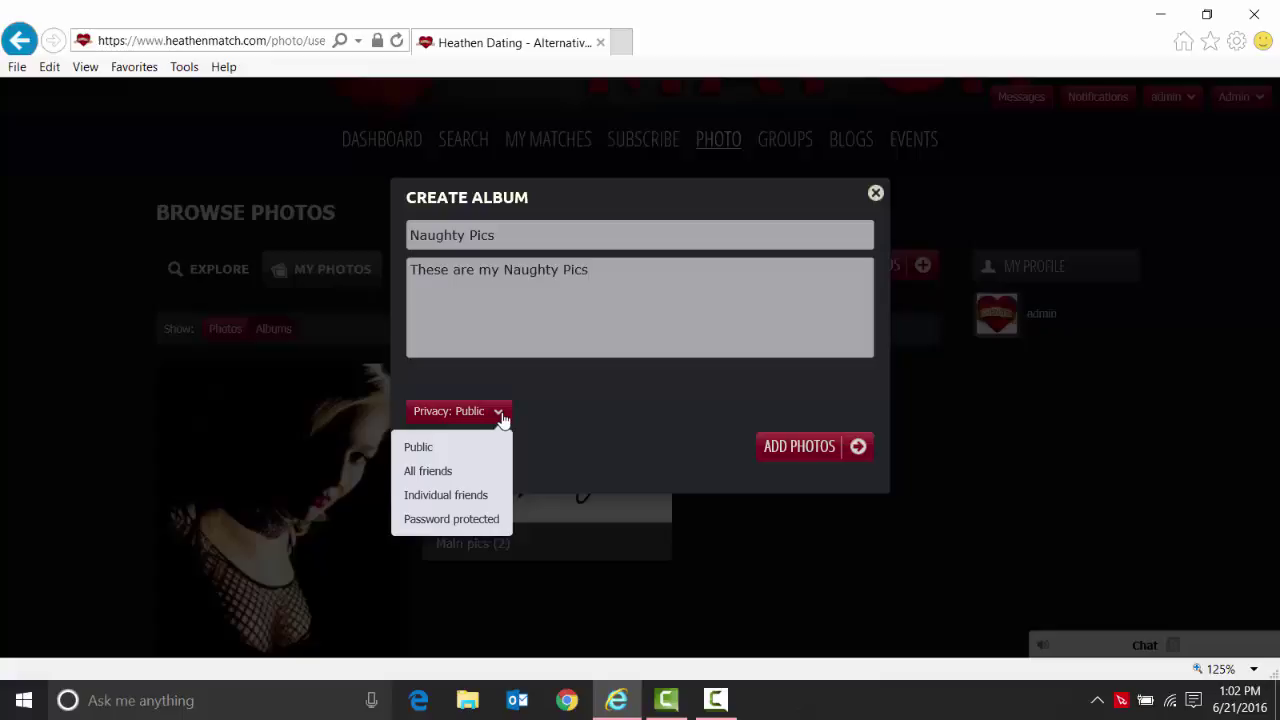
left_click(474, 495)
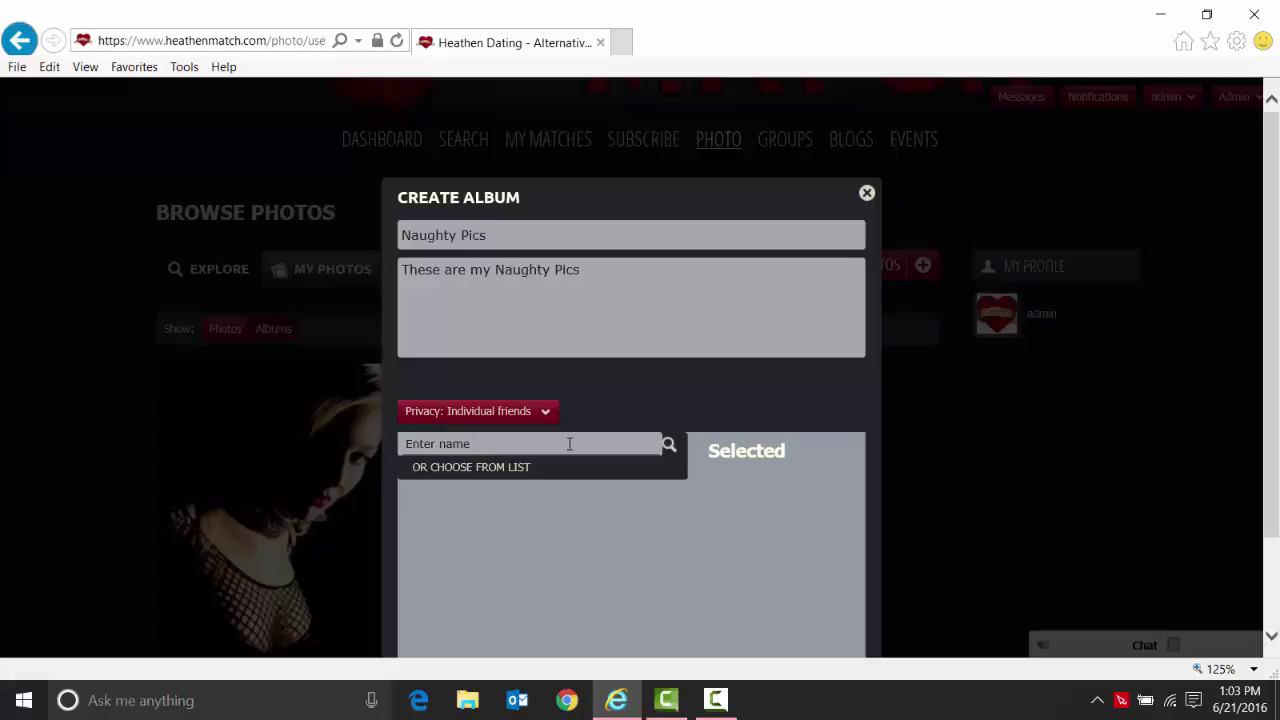
mouse_move(548, 414)
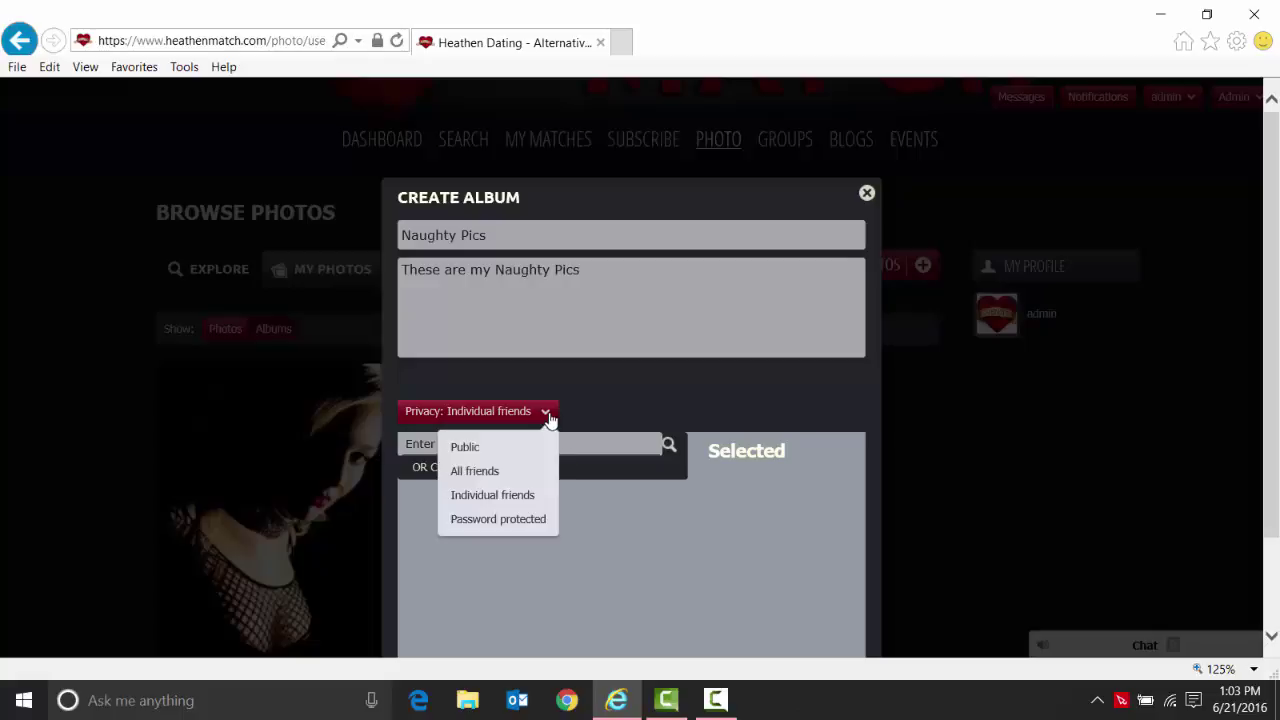
left_click(511, 530)
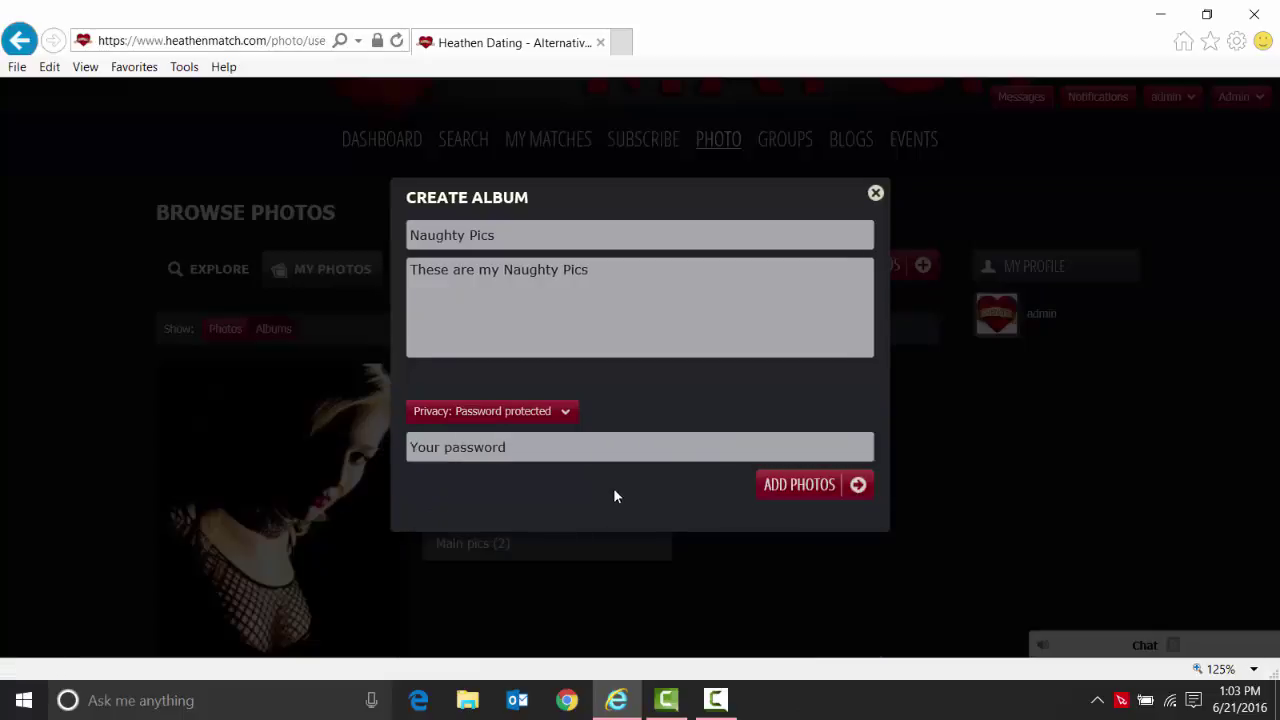
left_click(604, 451)
type("Test")
Add the photo bondage-2.jpg from the computer to the Naughty Pics upload.
left_click(802, 489)
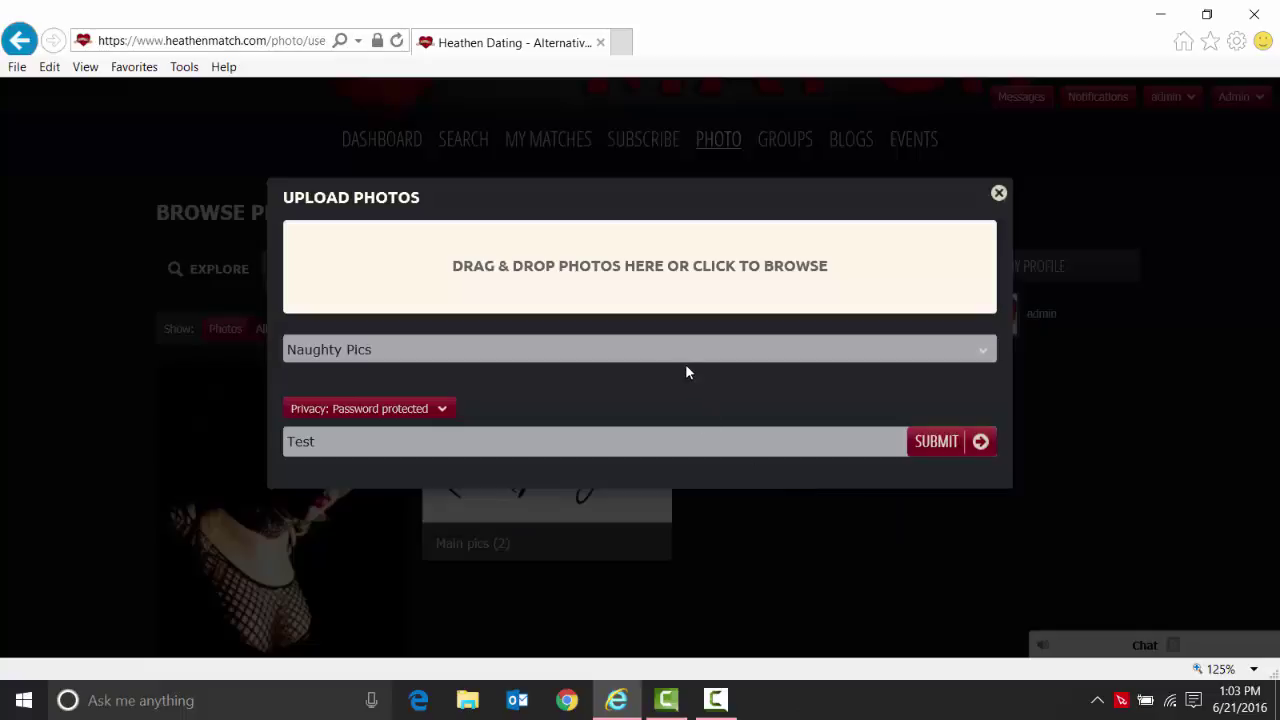
left_click(639, 288)
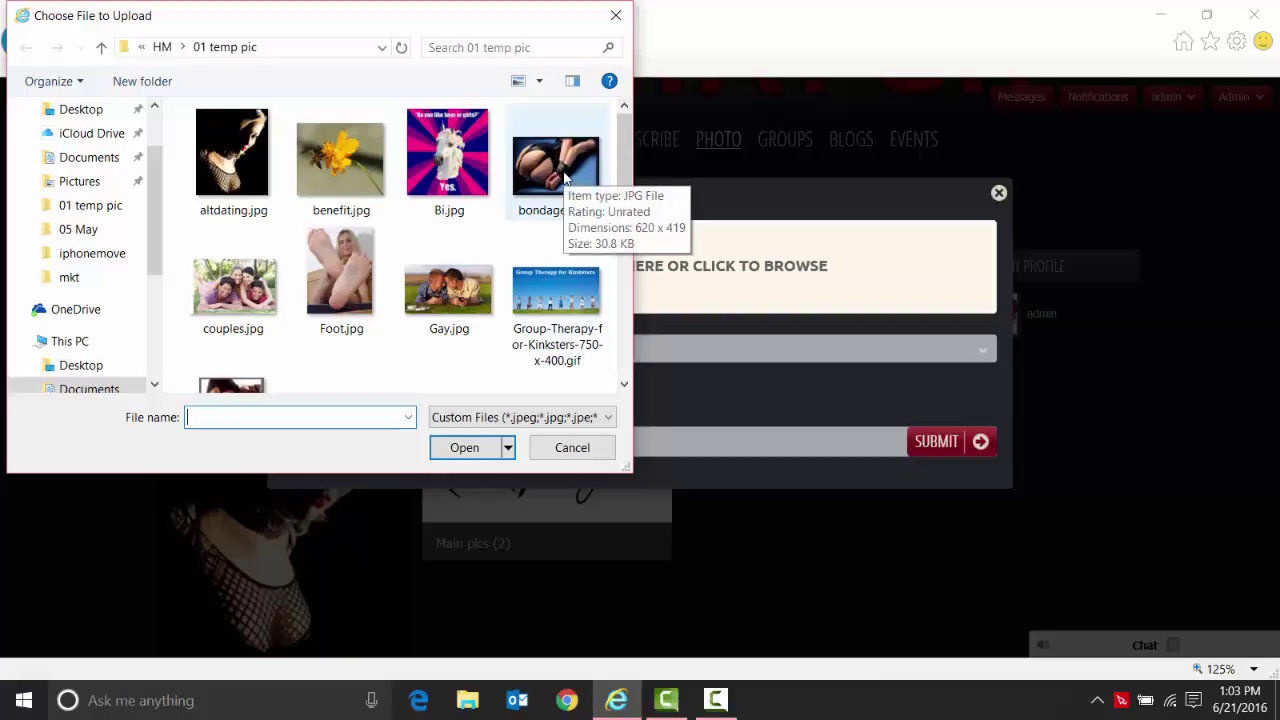
left_click(565, 178)
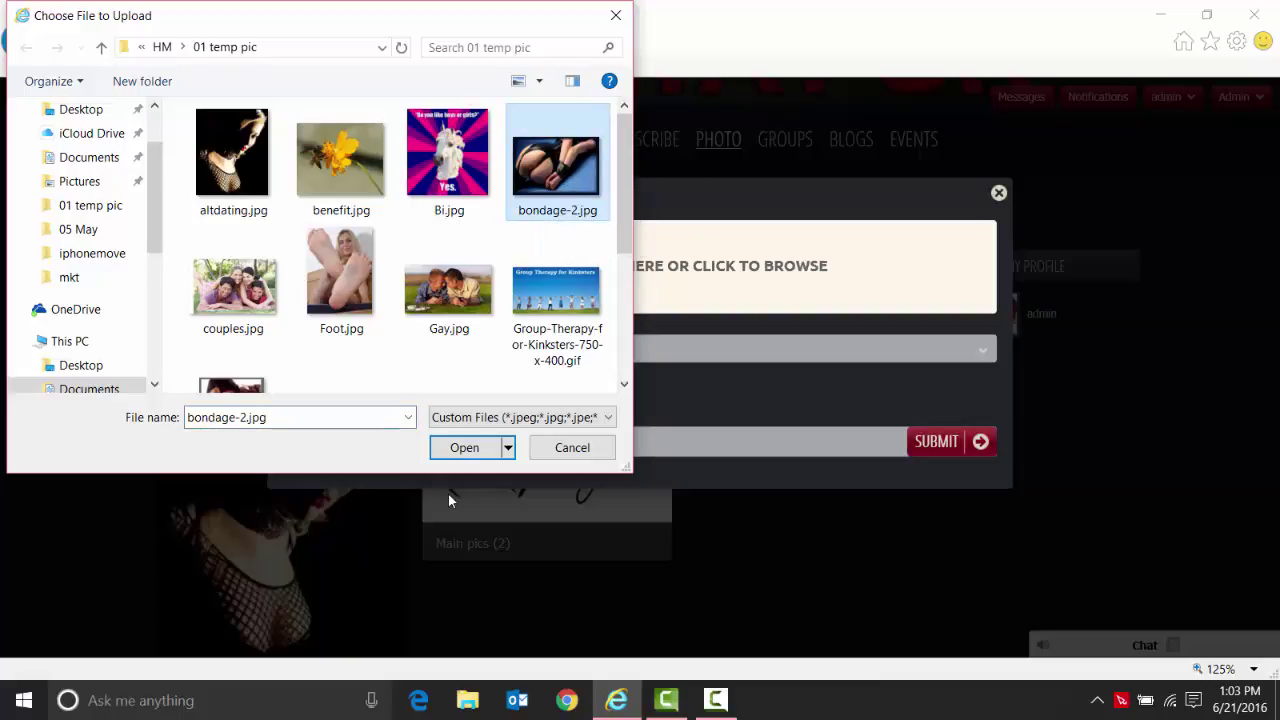
left_click(464, 448)
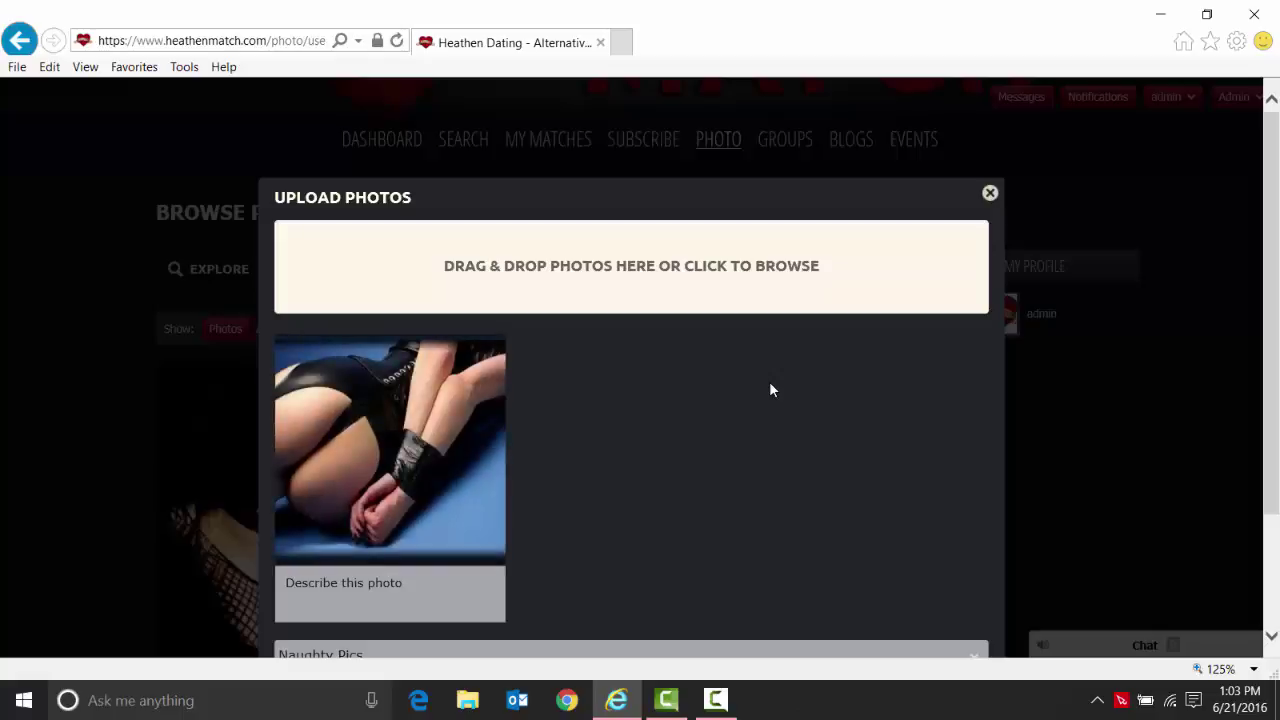
Caption the photo 'Hot Pic' and submit the upload.
left_click(341, 585)
type("Hot")
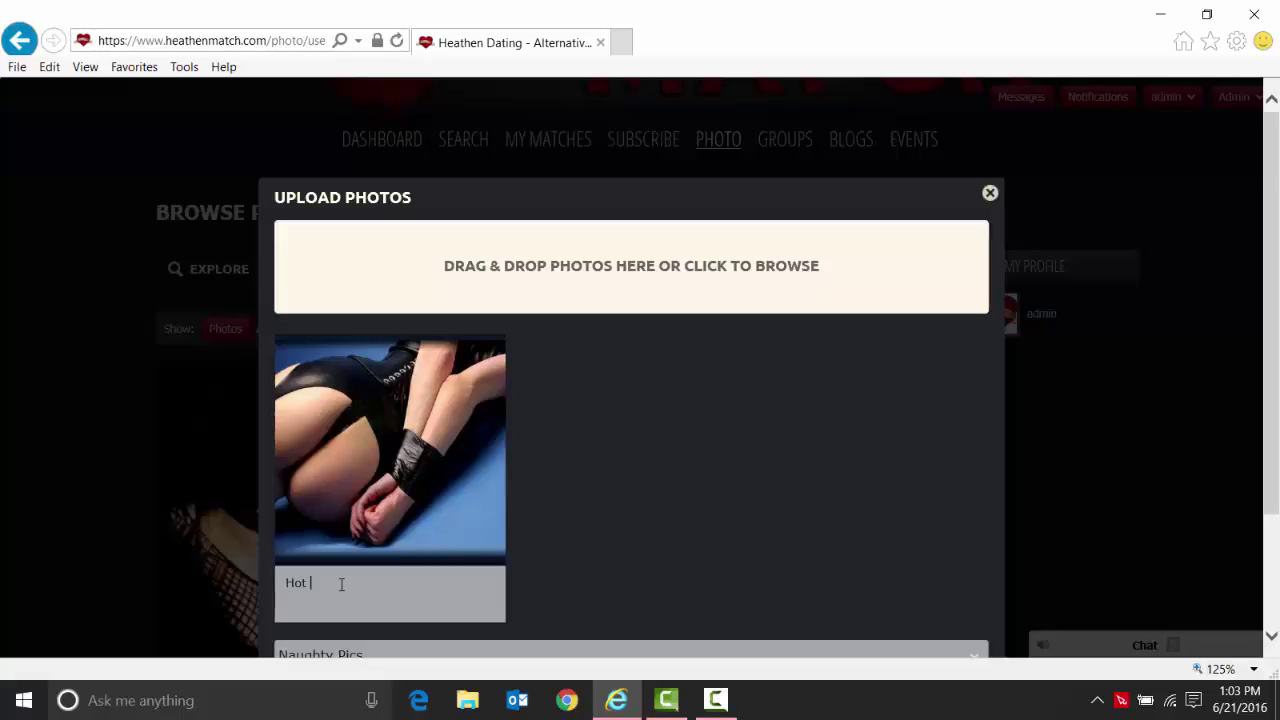
type(" Pic of me")
key("BackSpace")
key("BackSpace")
key("BackSpace")
key("BackSpace")
key("BackSpace")
key("BackSpace")
scroll(630, 466, "down", 3)
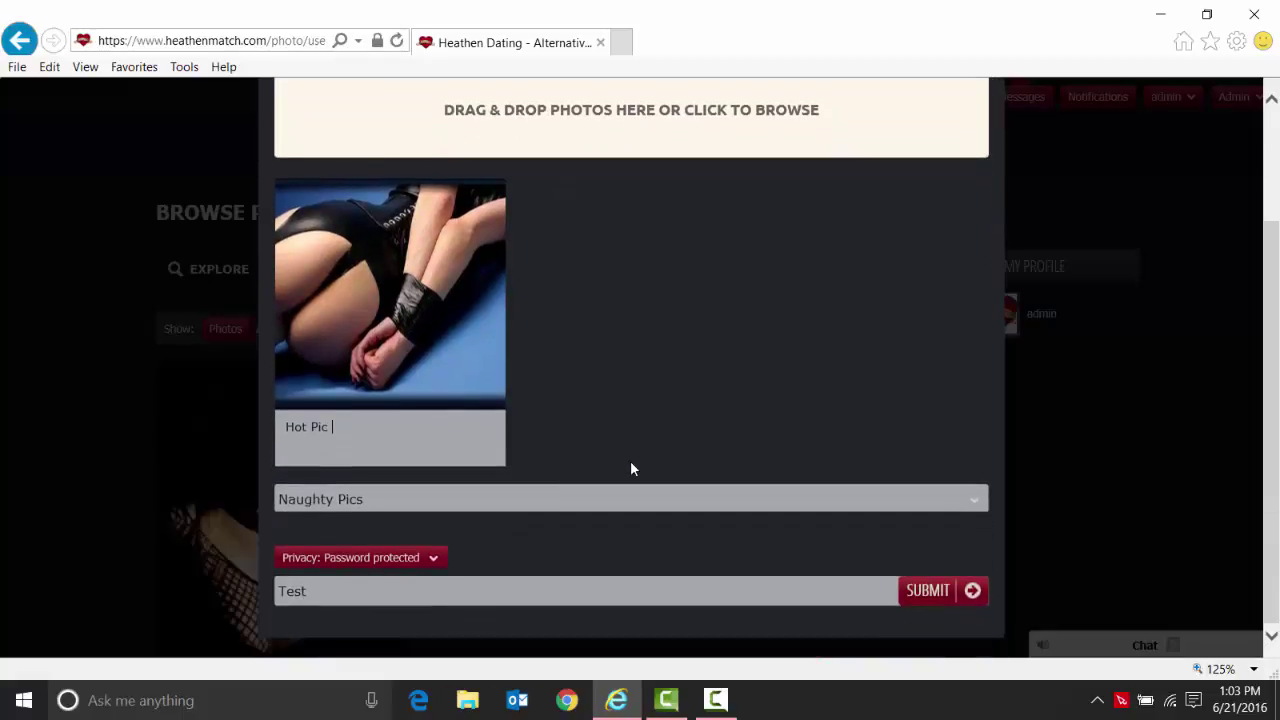
left_click(926, 592)
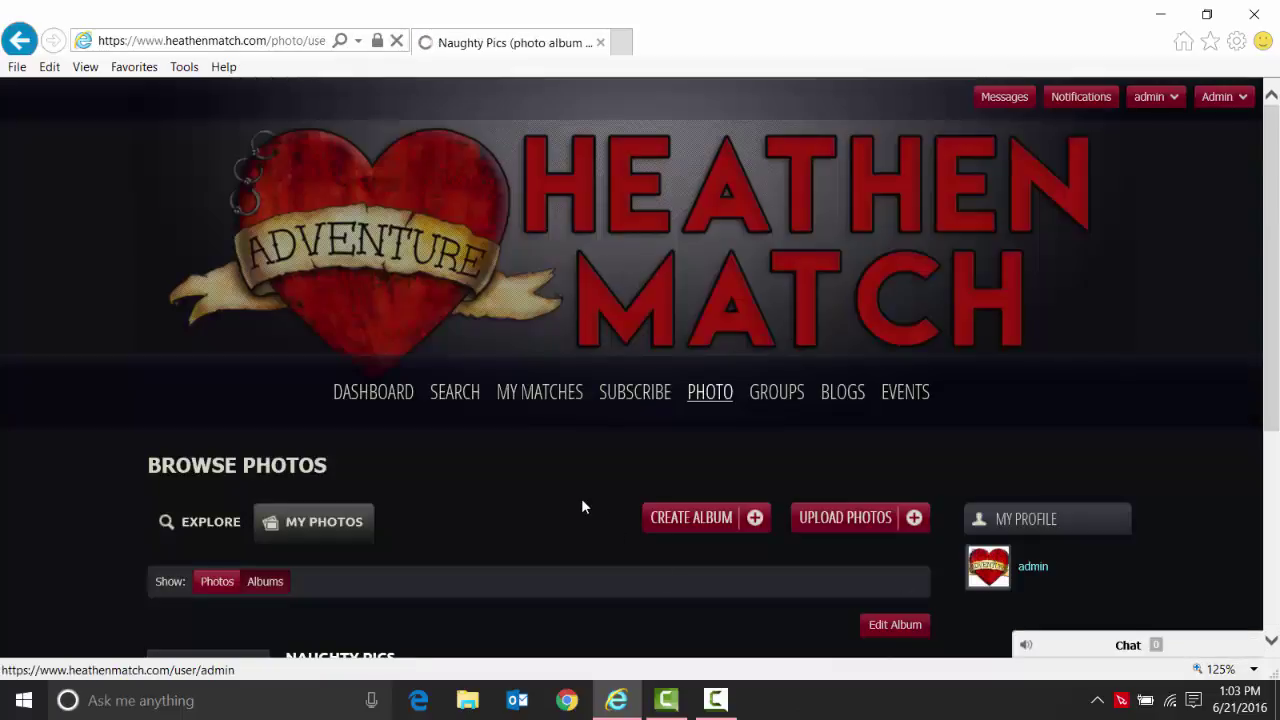
Check the Naughty Pics album, then show all four photos, including Hot Pic.
scroll(583, 507, "down", 2)
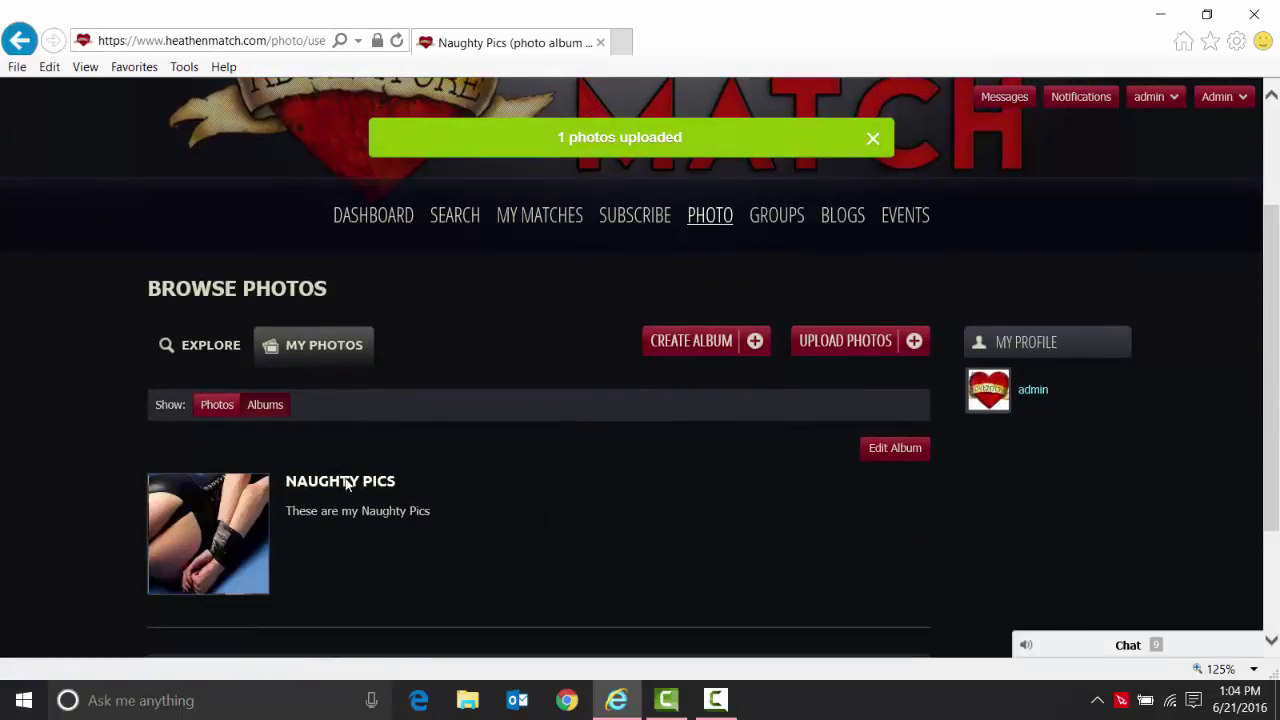
scroll(527, 505, "down", 2)
scroll(528, 503, "down", 2)
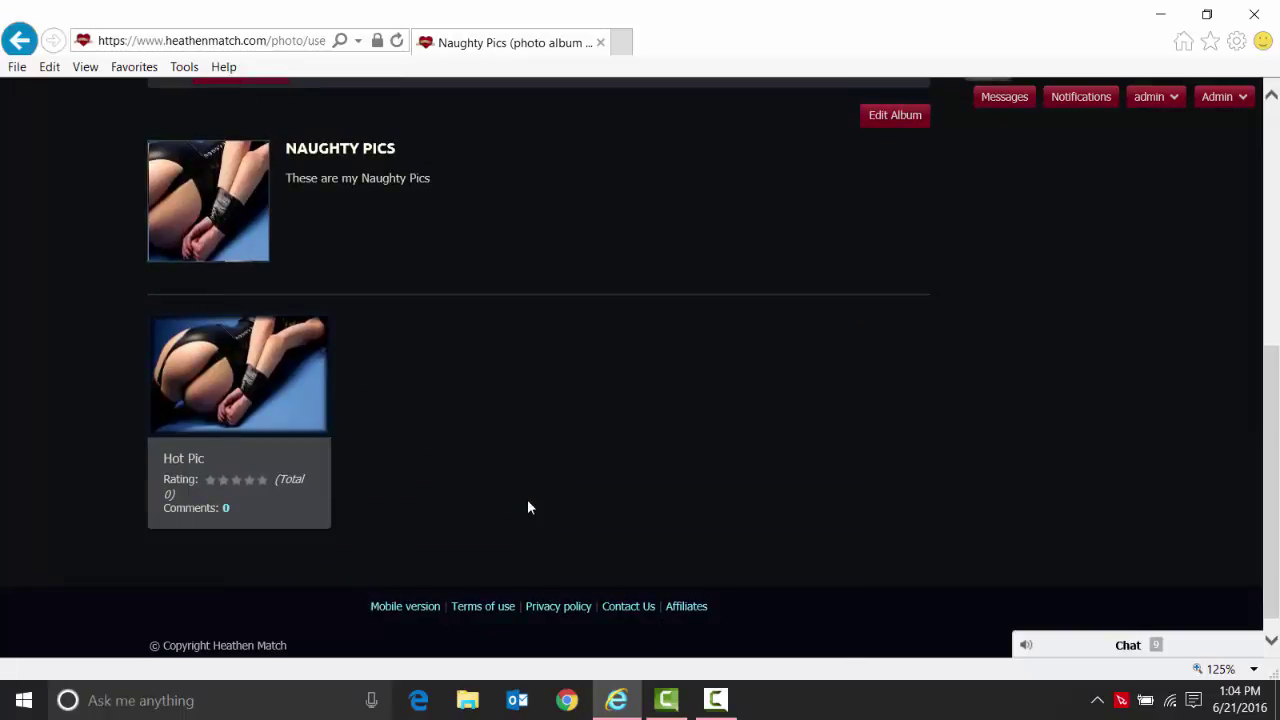
scroll(560, 406, "up", 1)
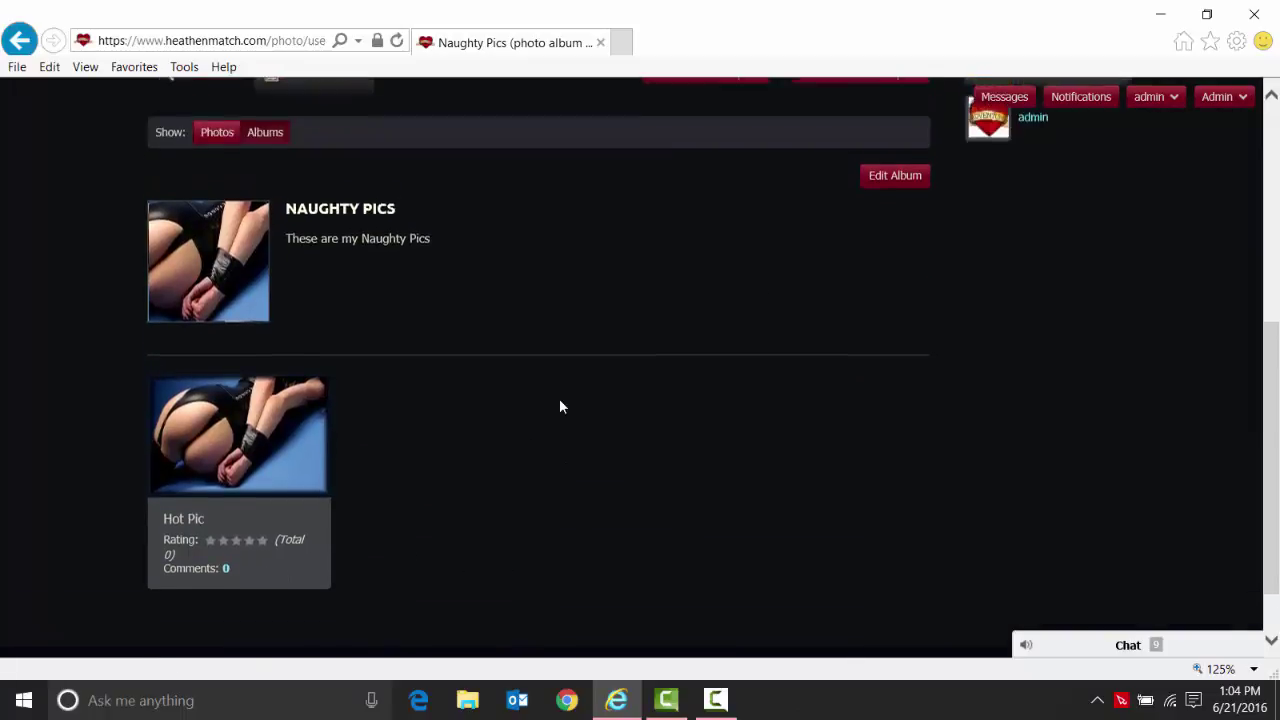
scroll(560, 406, "up", 1)
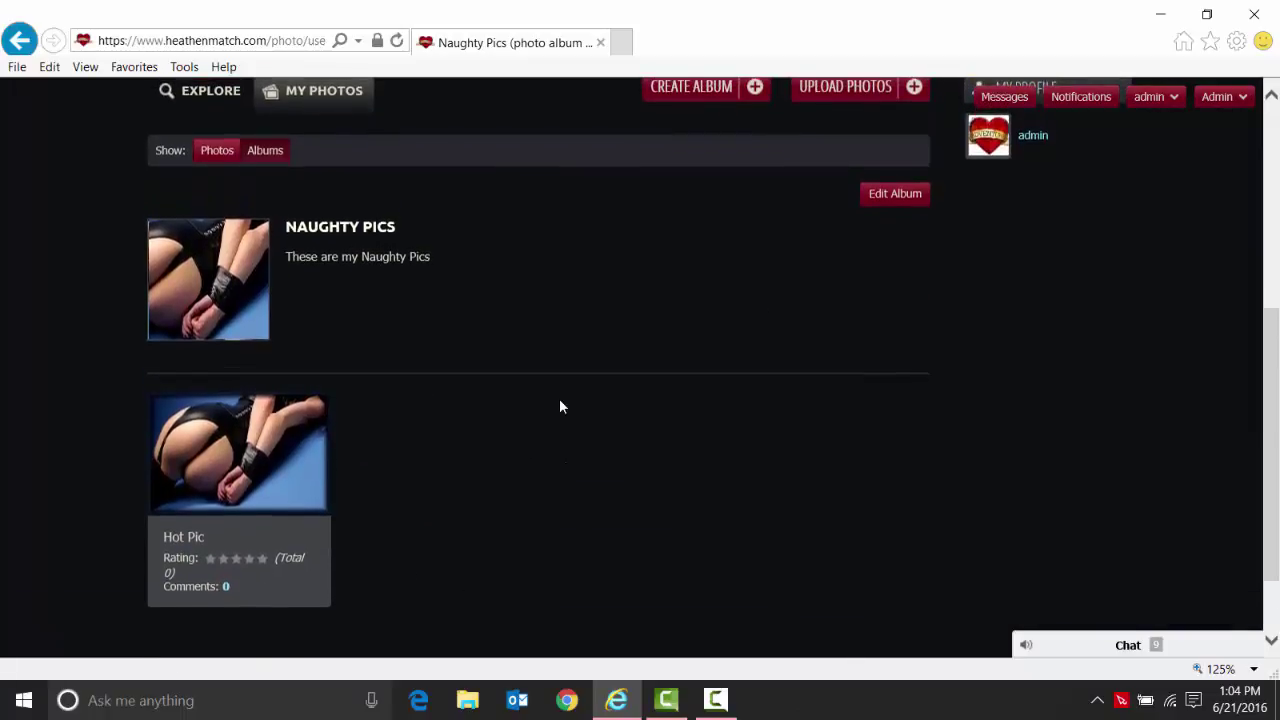
left_click(210, 156)
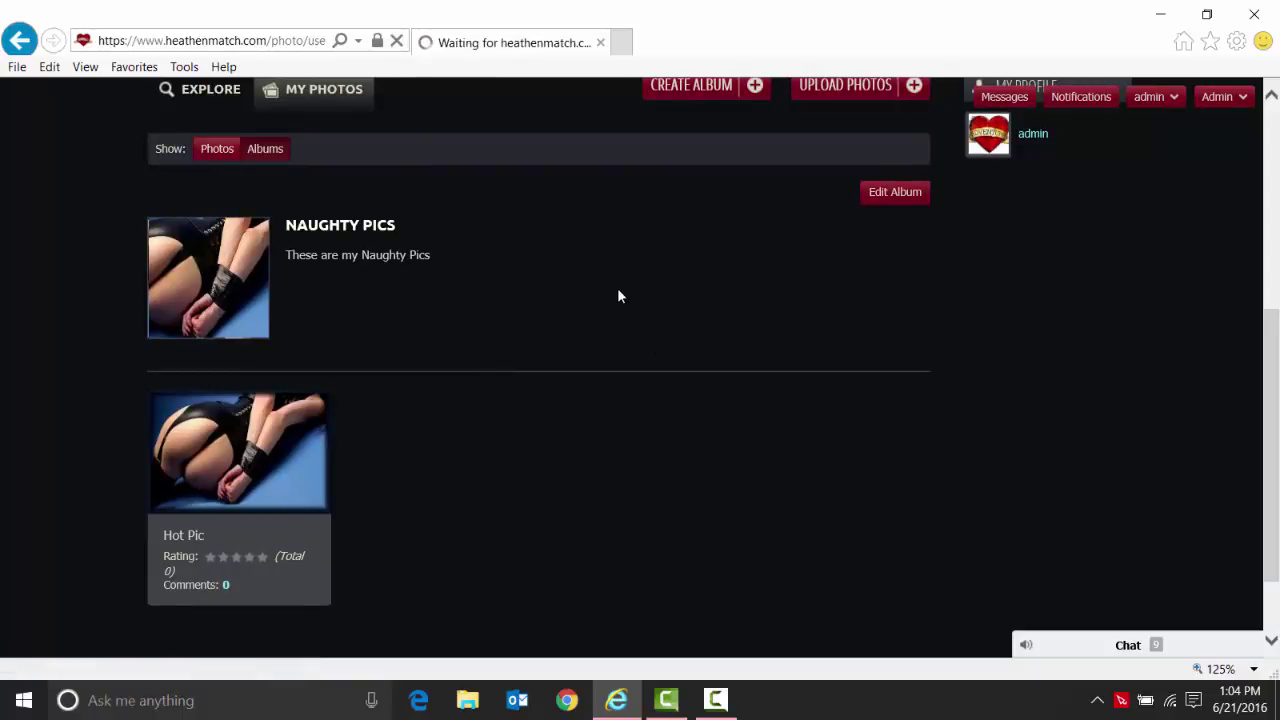
scroll(614, 298, "down", 3)
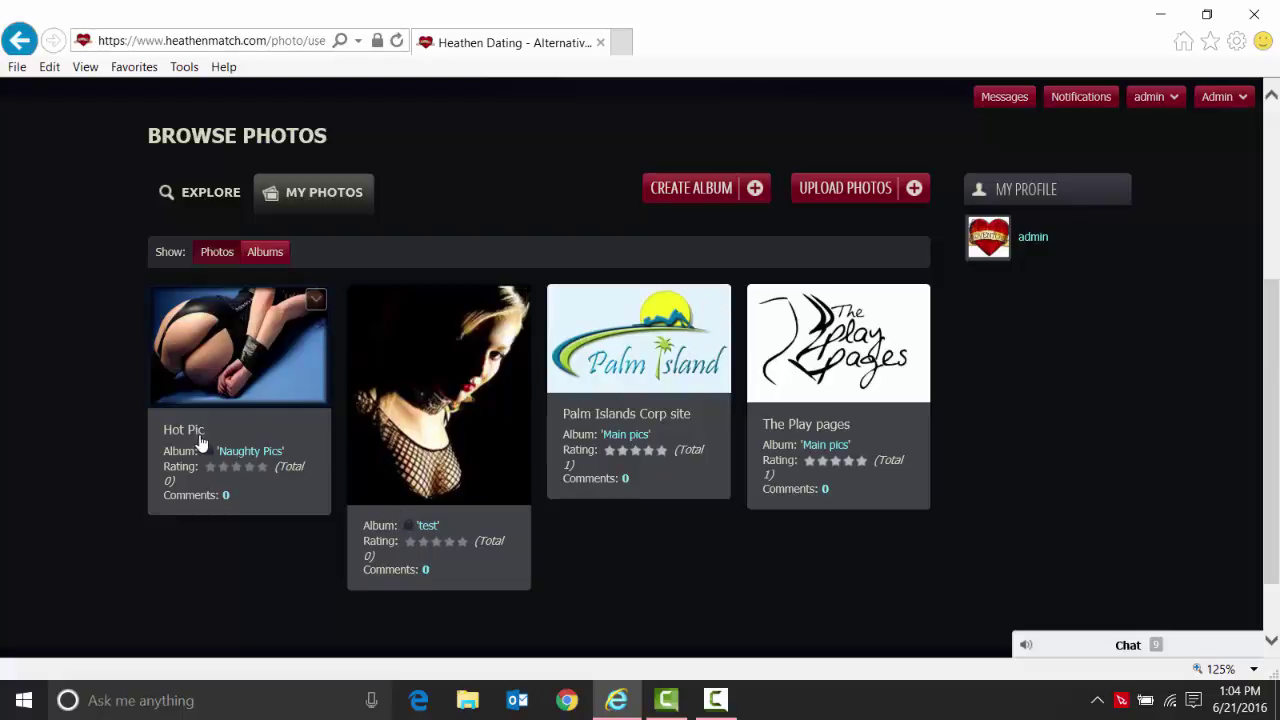
Group My Photos by album to see Naughty Pics (1), test (1) and Main pics (2).
left_click(265, 253)
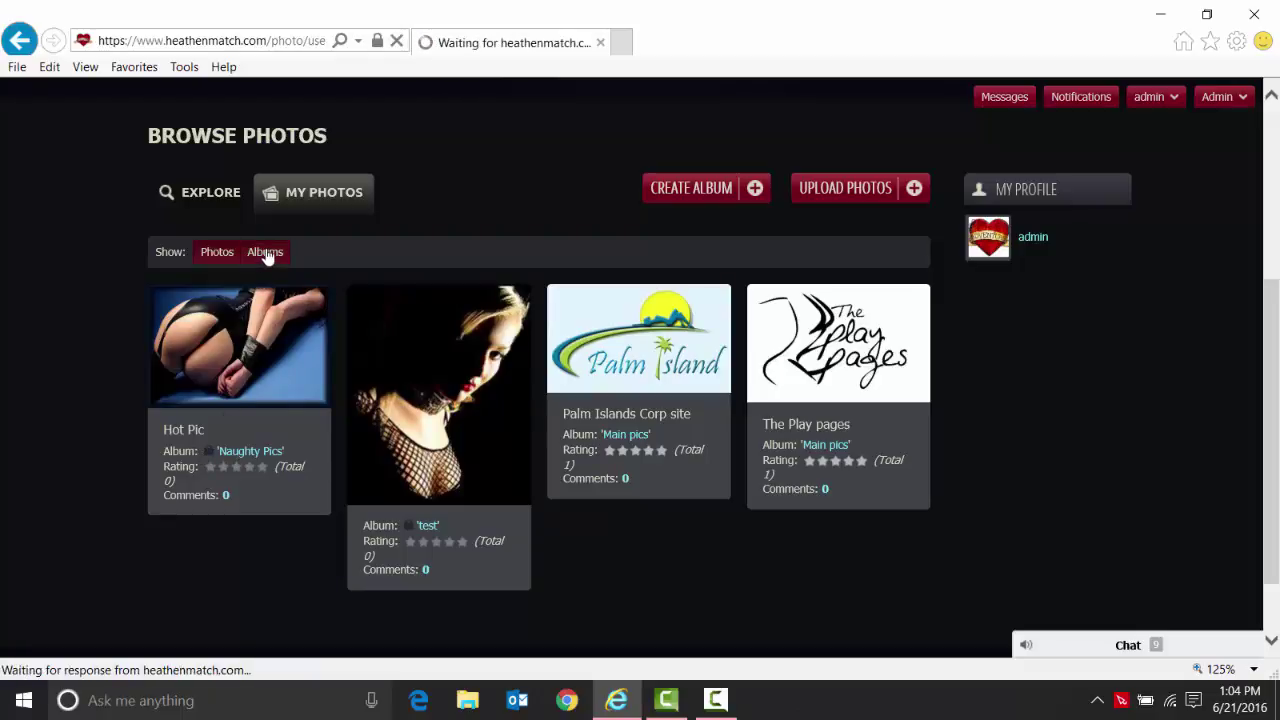
scroll(507, 449, "down", 3)
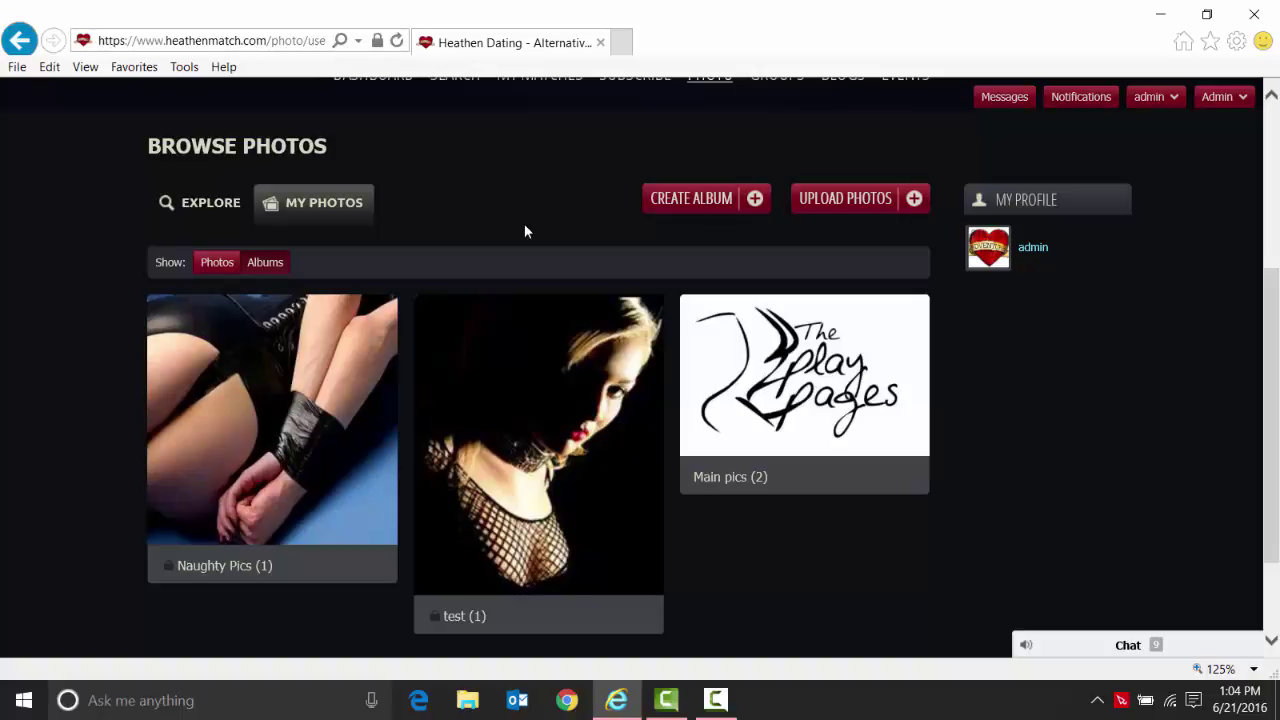
scroll(524, 231, "up", 1)
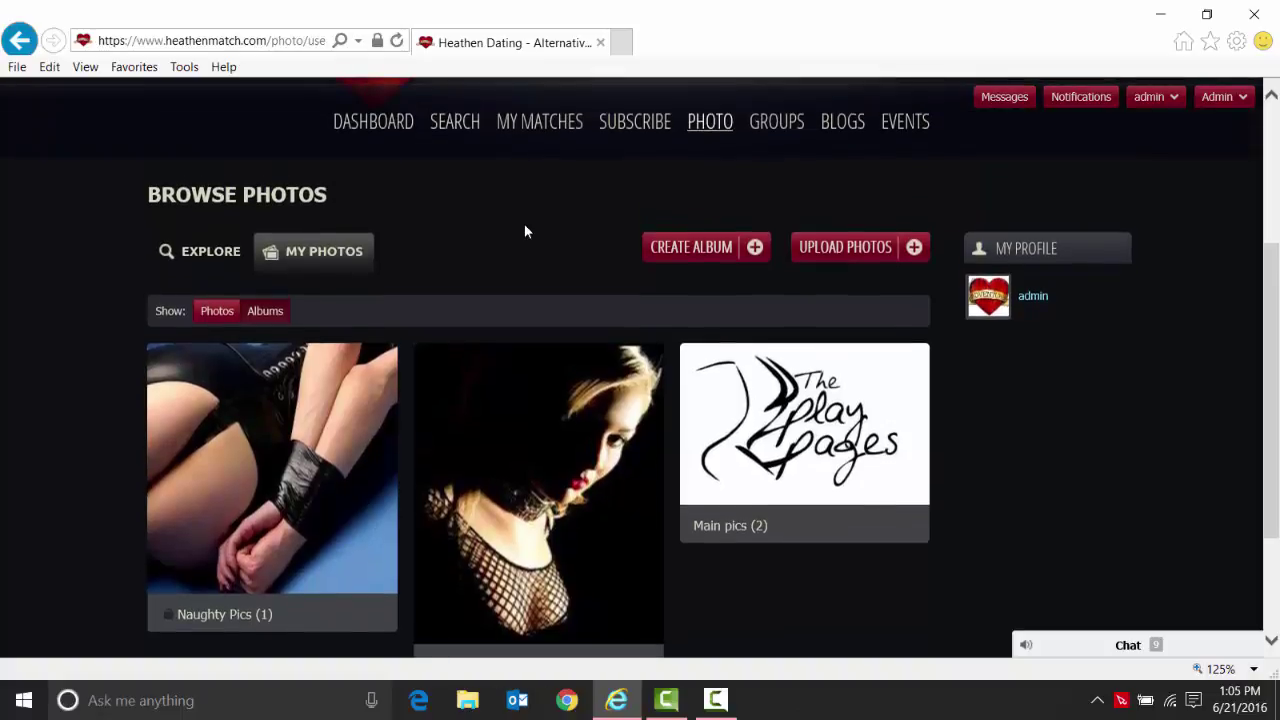